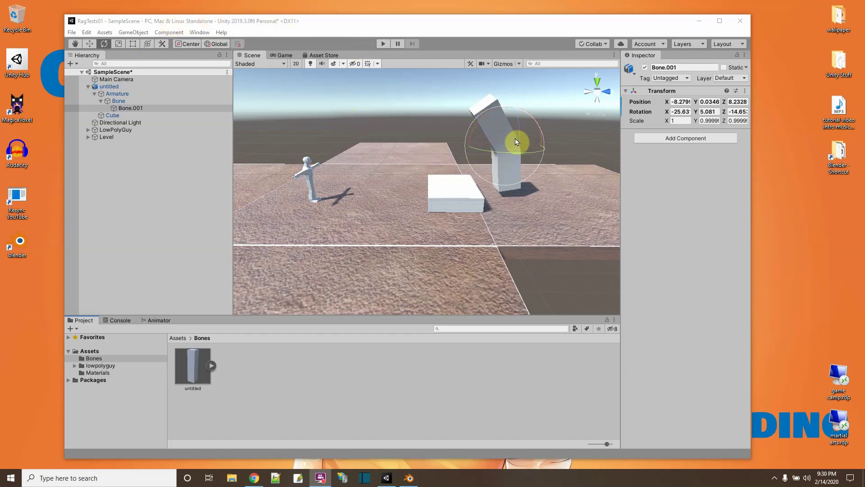
Bend the box sideways by rotating Bone.001, then select untitled and Armature in the Hierarchy.
mouse_move(515, 143)
mouse_down()
mouse_move(552, 111)
mouse_move(463, 149)
mouse_up()
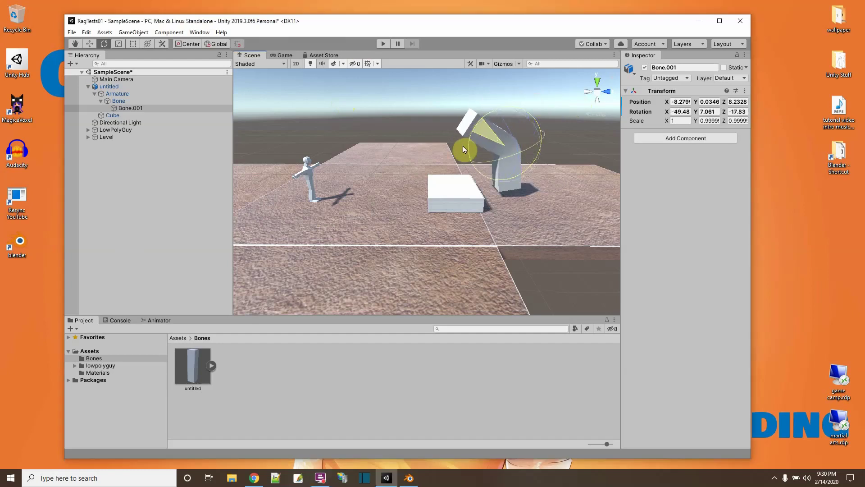
mouse_move(463, 149)
mouse_down()
mouse_move(519, 127)
mouse_move(504, 132)
mouse_up()
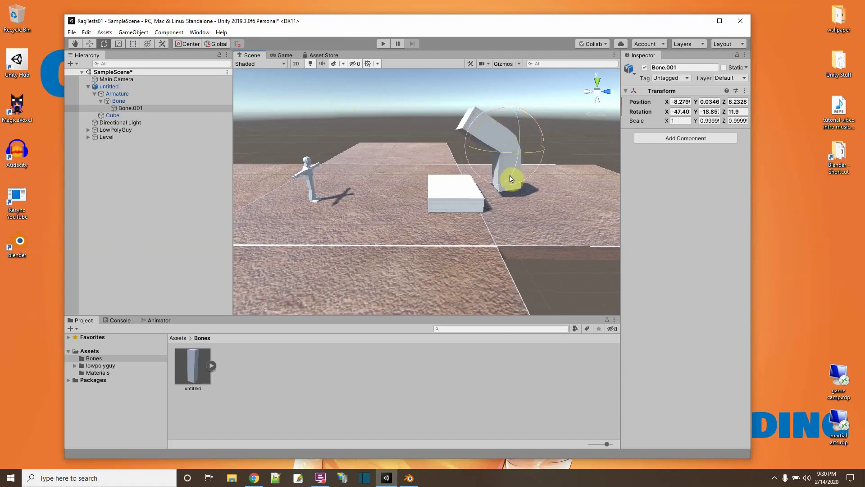
click(109, 87)
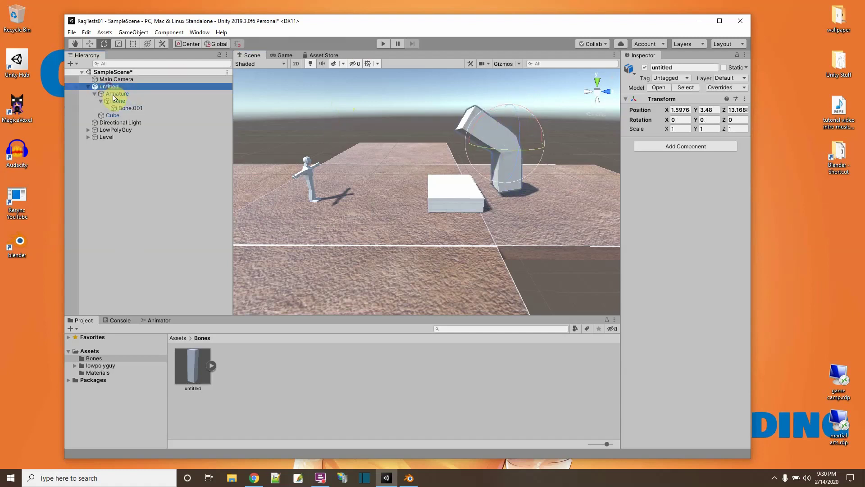
click(117, 94)
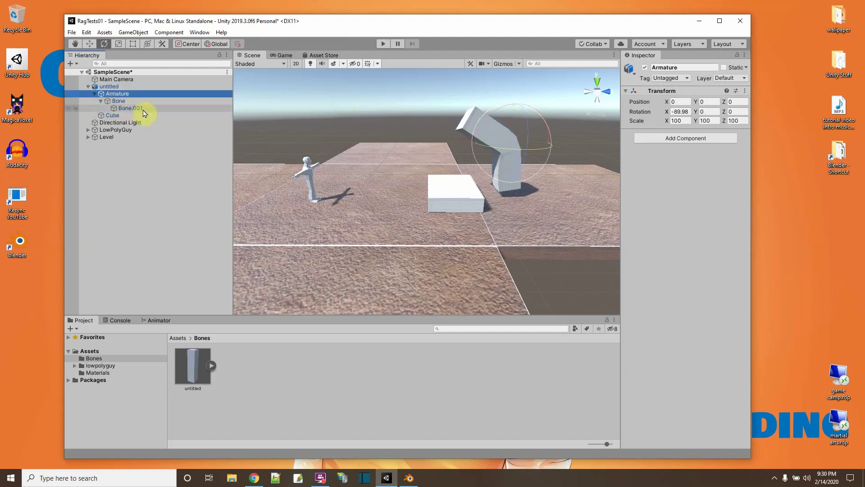
click(109, 86)
Check the untitled asset's sub-assets in Project, then save the scene with File > Save.
click(193, 379)
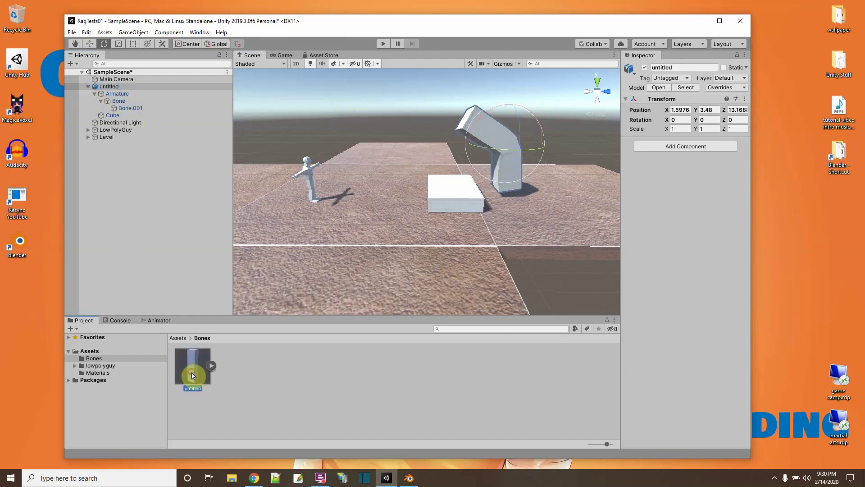
click(211, 366)
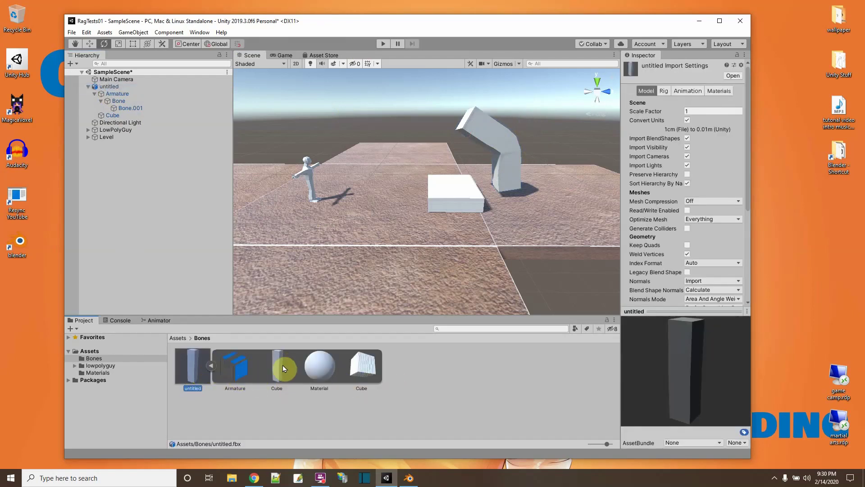
click(212, 365)
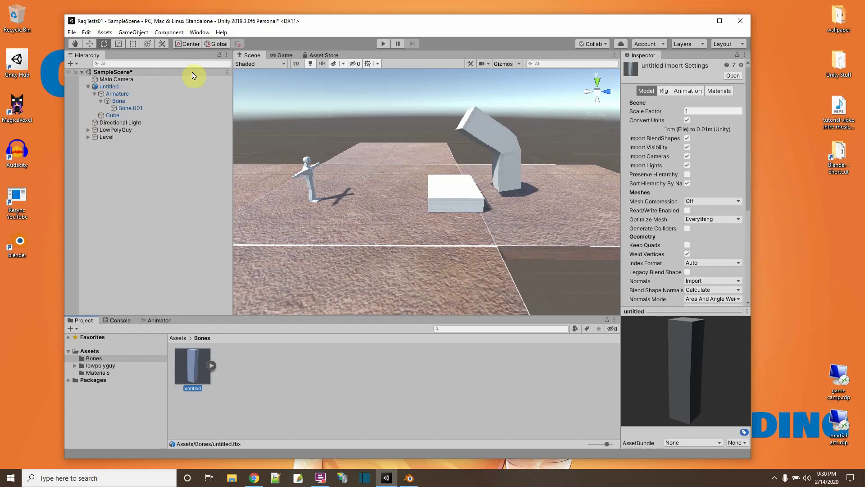
click(74, 32)
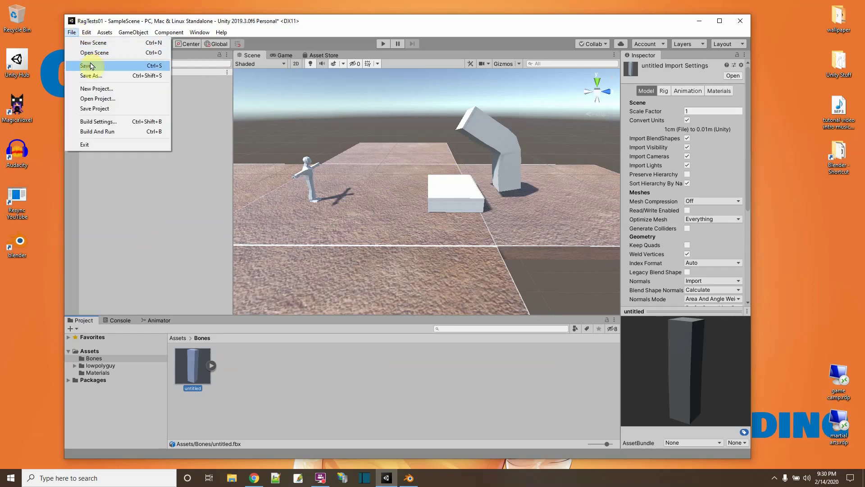
click(90, 64)
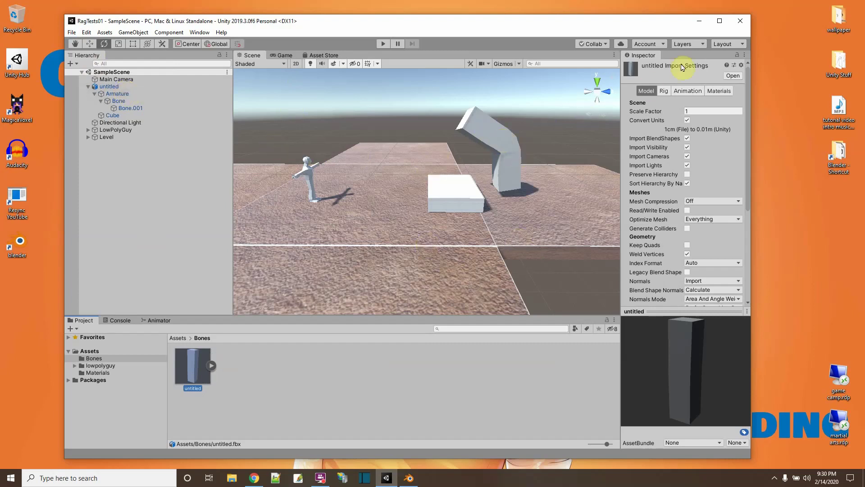
Minimize Unity, switch to Blender and create a new General scene.
click(696, 23)
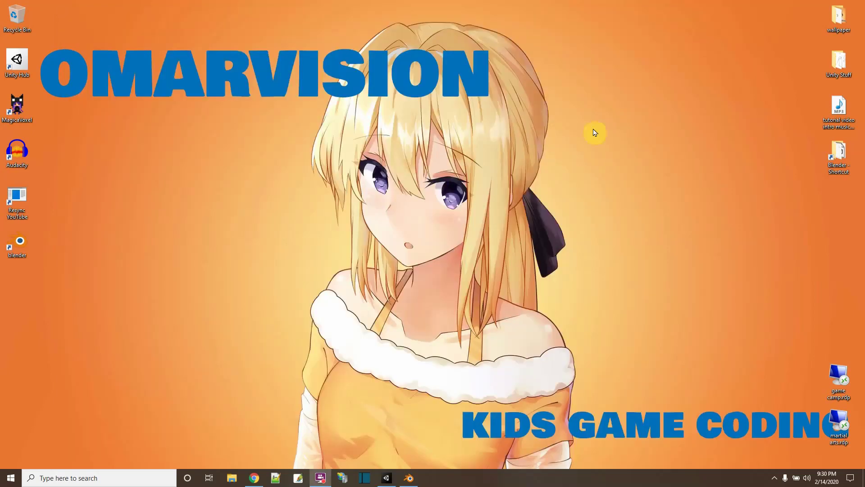
click(410, 478)
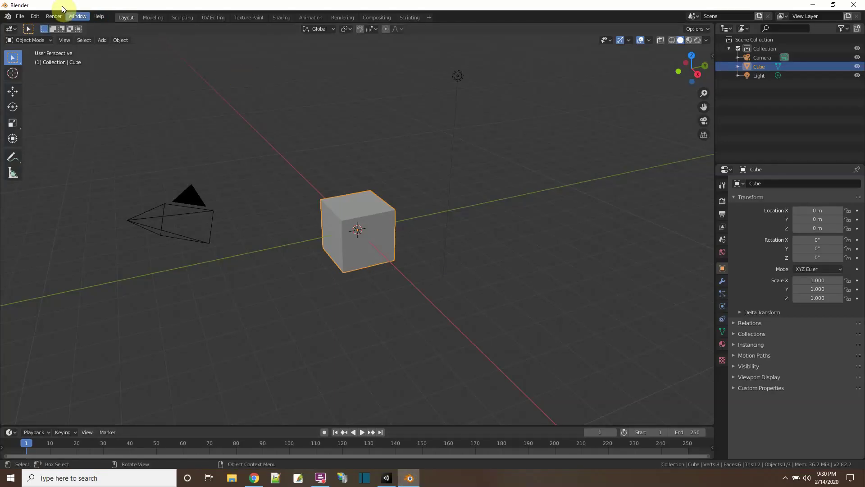
click(20, 17)
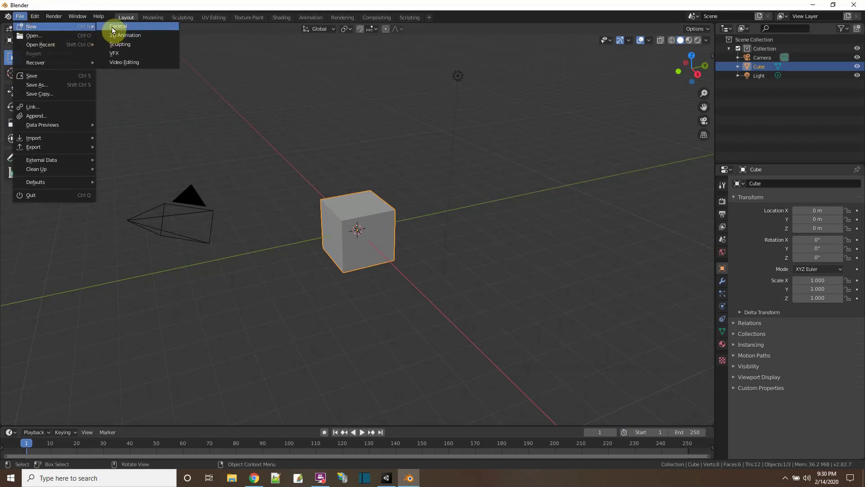
click(114, 26)
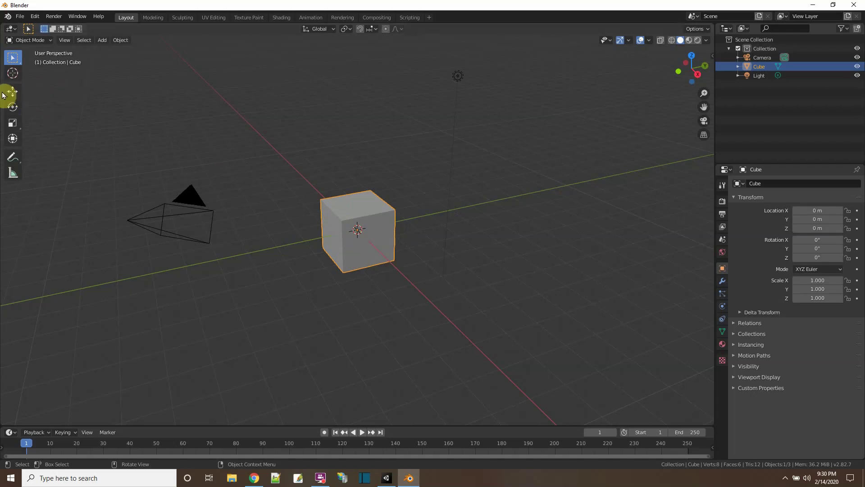
Scale the cube tall along Z and move it up onto the ground grid.
click(13, 123)
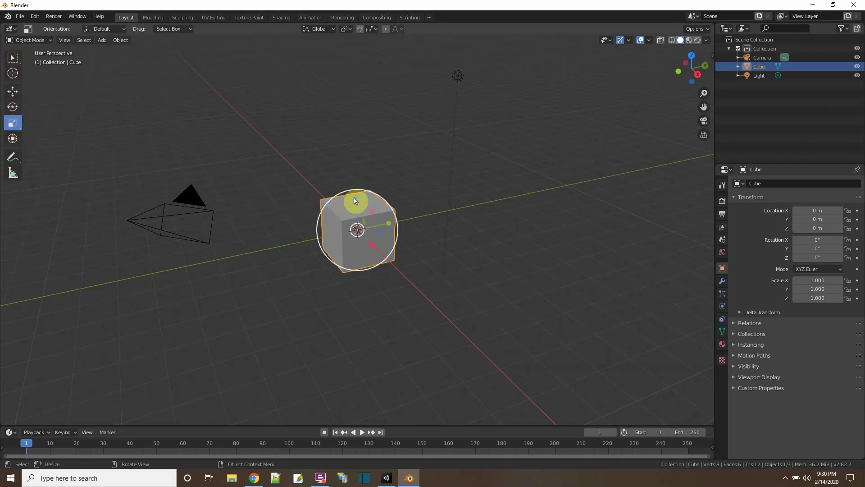
drag(357, 197, 349, 94)
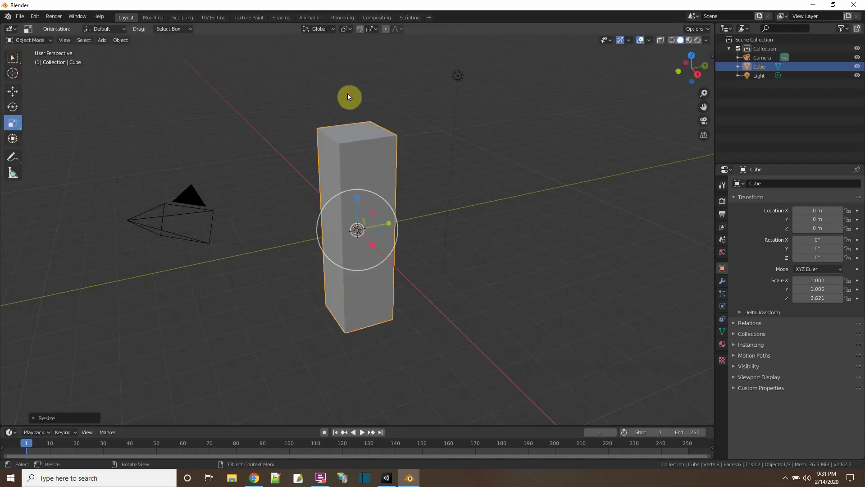
click(12, 89)
drag(355, 197, 343, 95)
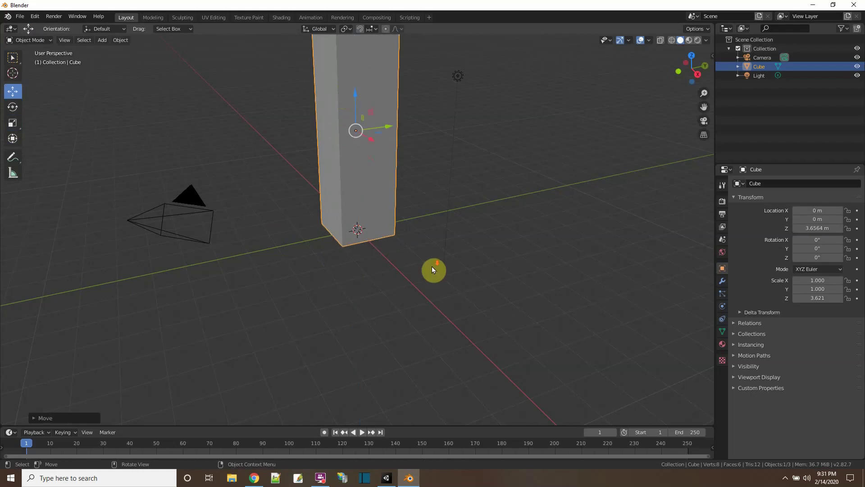
scroll(405, 257, down, 3)
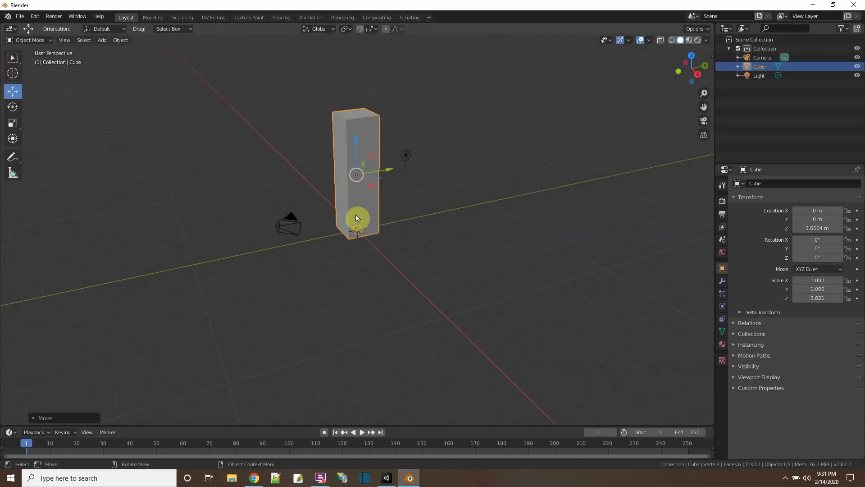
Enter Edit Mode and add a horizontal loop cut around the tall box.
click(52, 43)
click(39, 59)
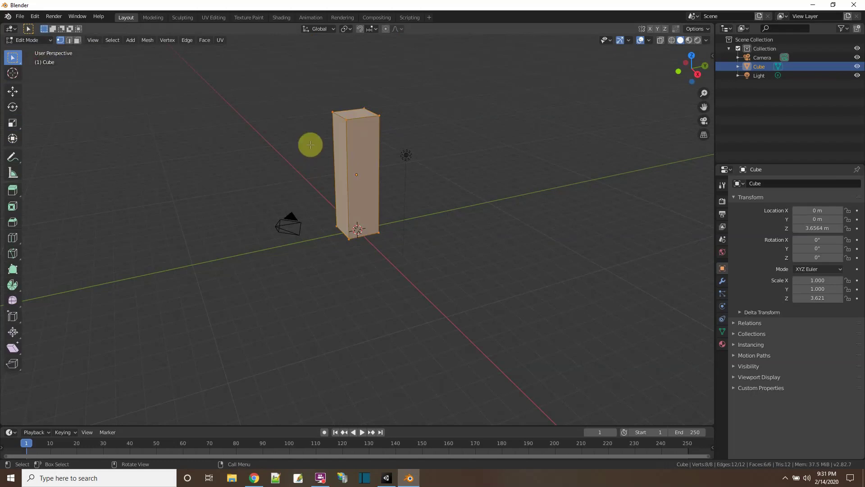
click(12, 238)
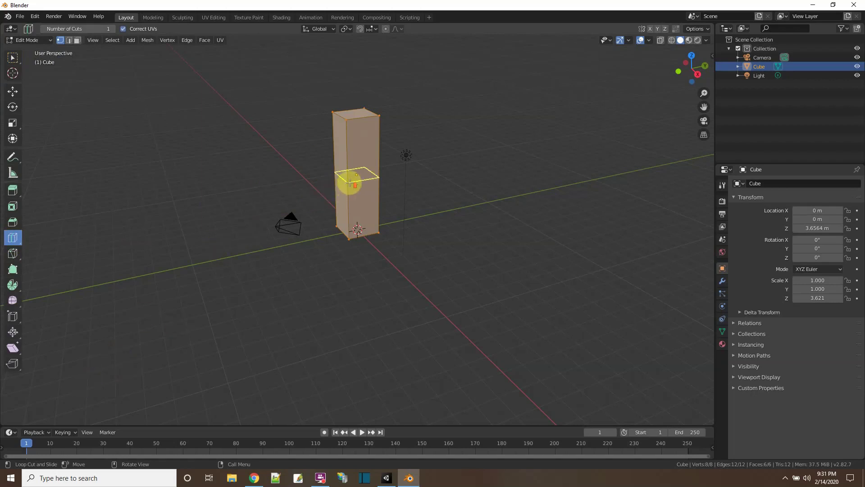
click(349, 169)
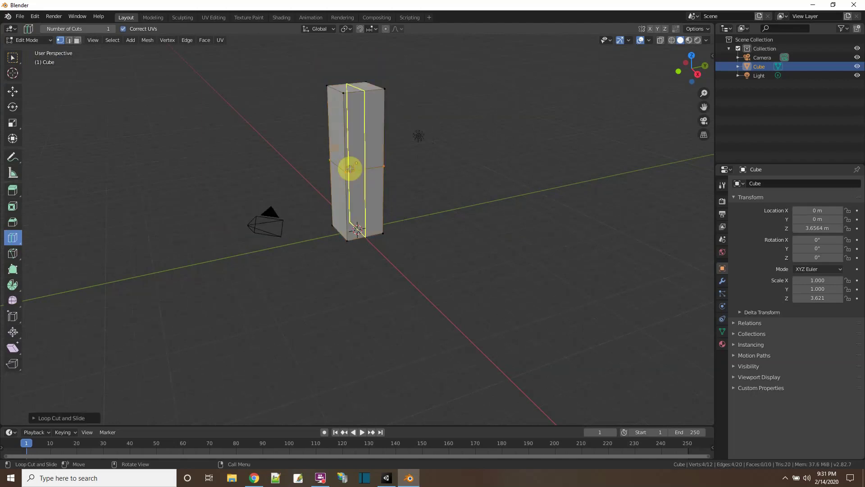
Raise the loop cut's Number of Cuts to 10.
click(32, 419)
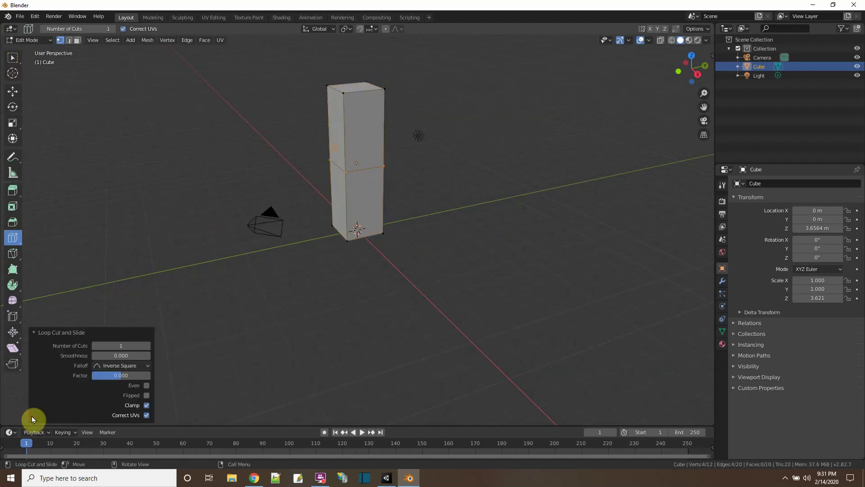
click(147, 346)
click(148, 345)
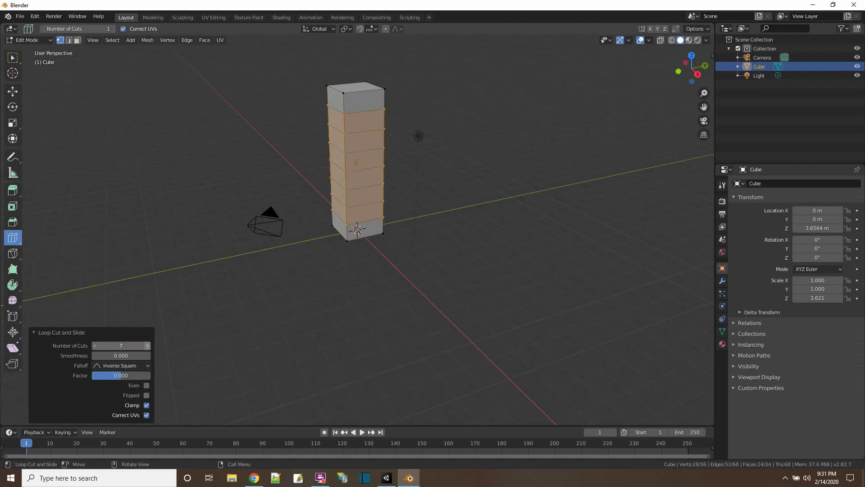
click(147, 346)
click(148, 345)
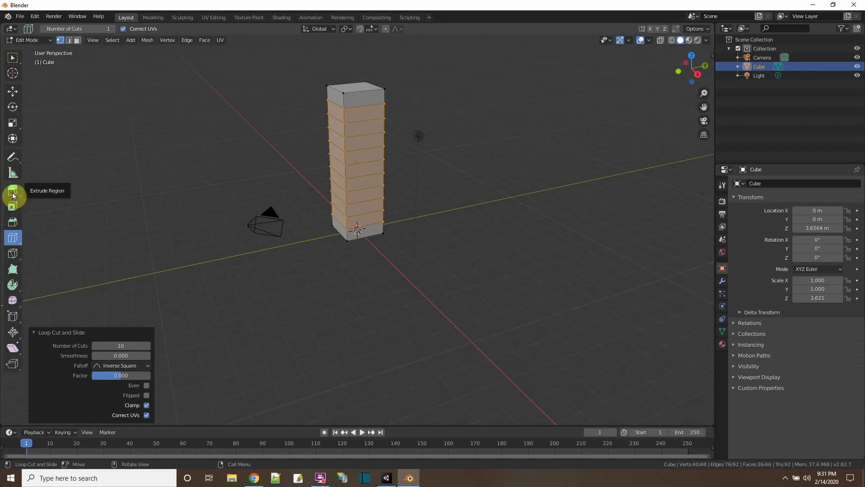
Try a bevel on the edge loops, then undo it and deselect all vertices.
click(13, 220)
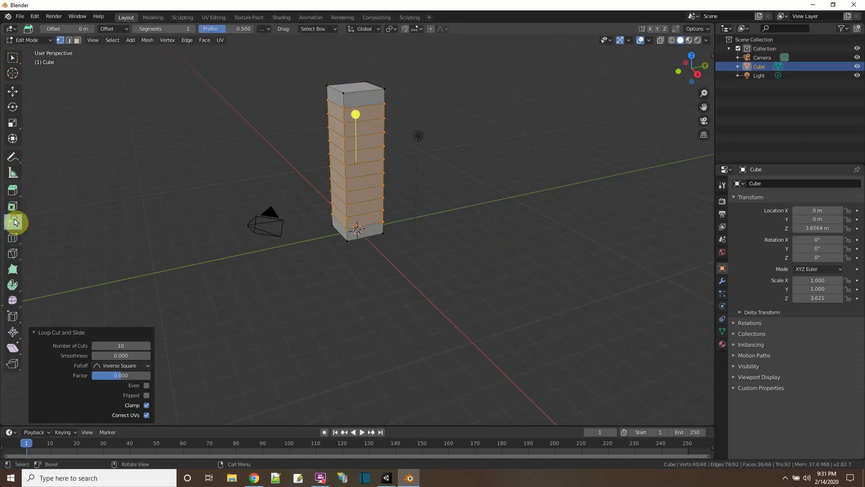
drag(355, 116, 359, 109)
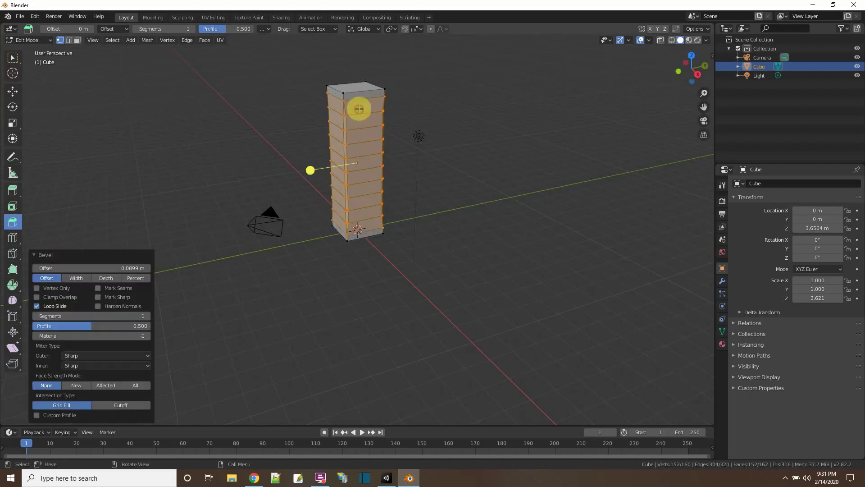
key(ctrl+z)
click(424, 160)
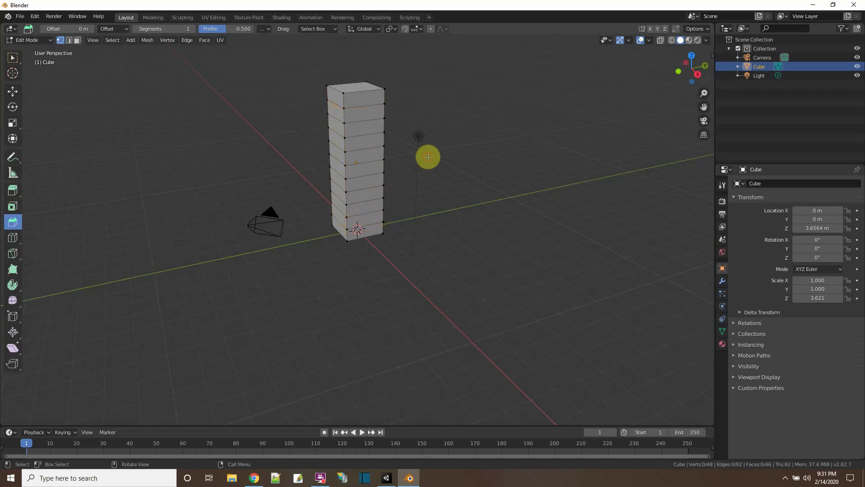
Toggle between Edit Mode and Object Mode, finishing in Object Mode.
click(37, 40)
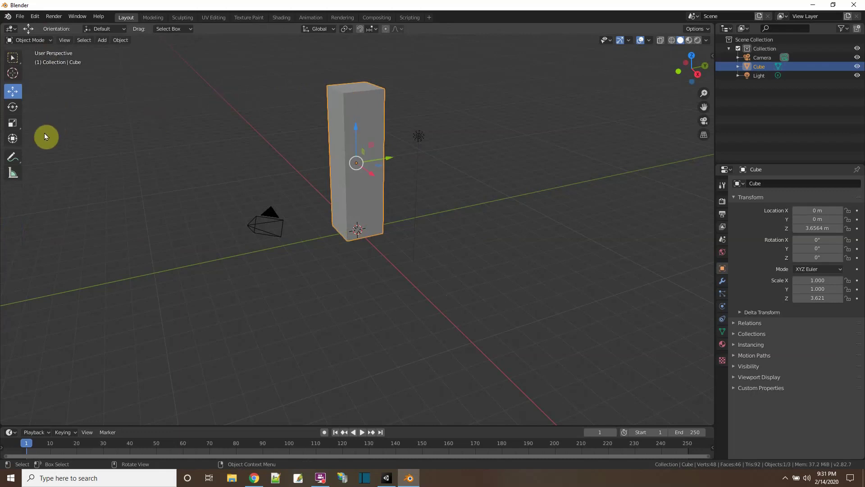
click(31, 40)
click(42, 63)
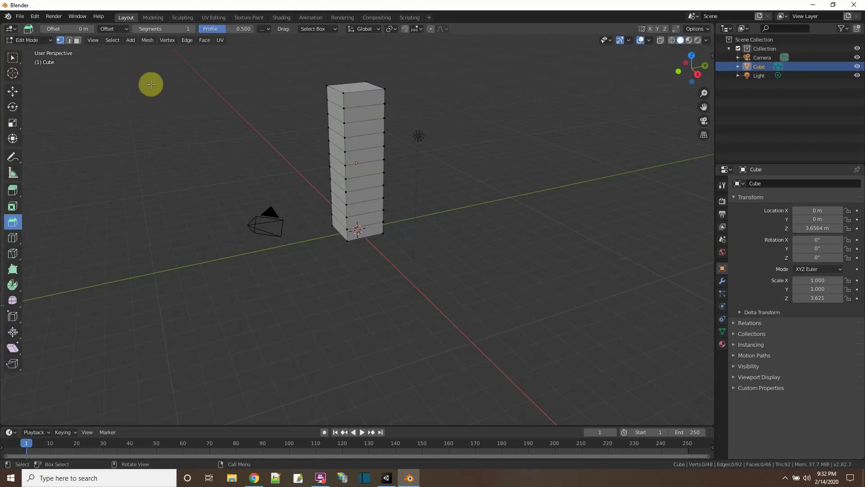
click(48, 43)
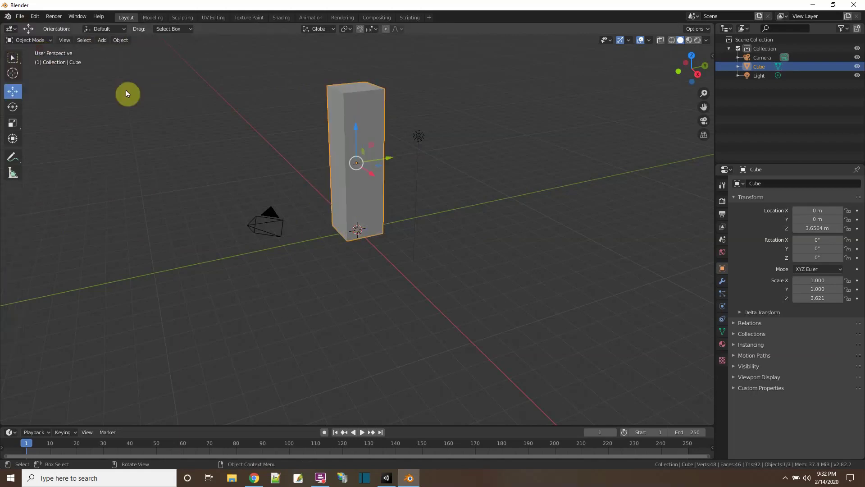
Add an armature and enable X-ray so the bone shows inside the box.
click(100, 39)
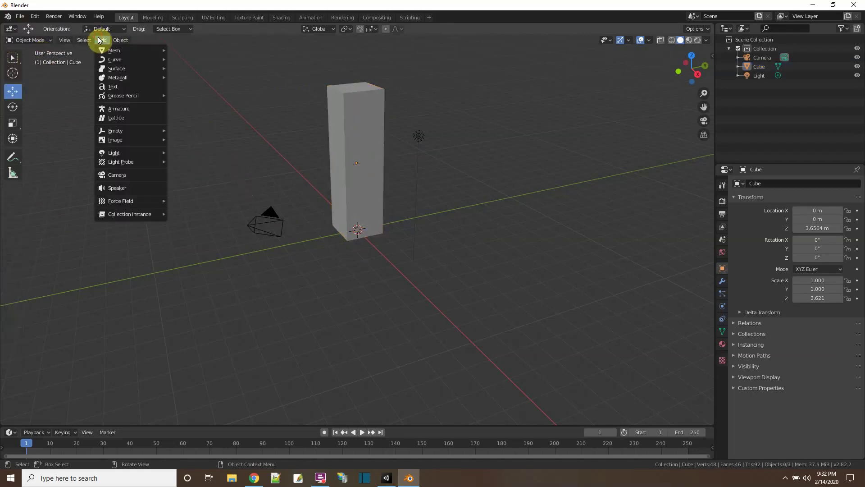
click(131, 111)
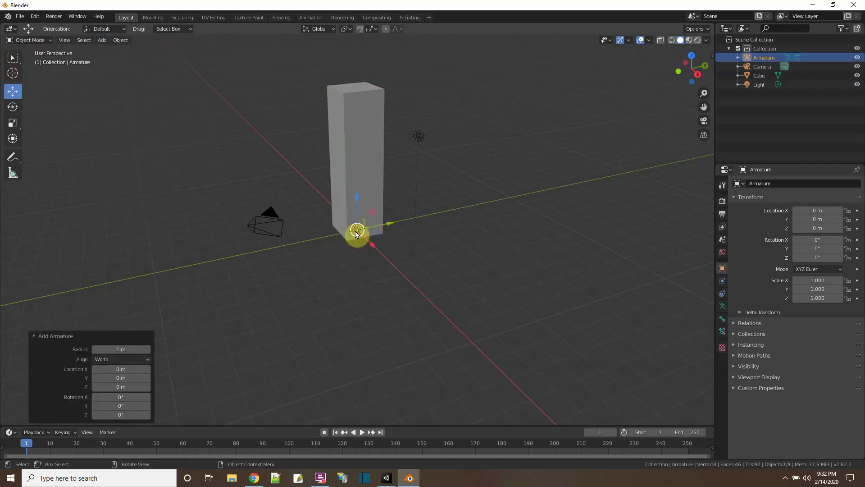
click(662, 41)
scroll(443, 237, up, 2)
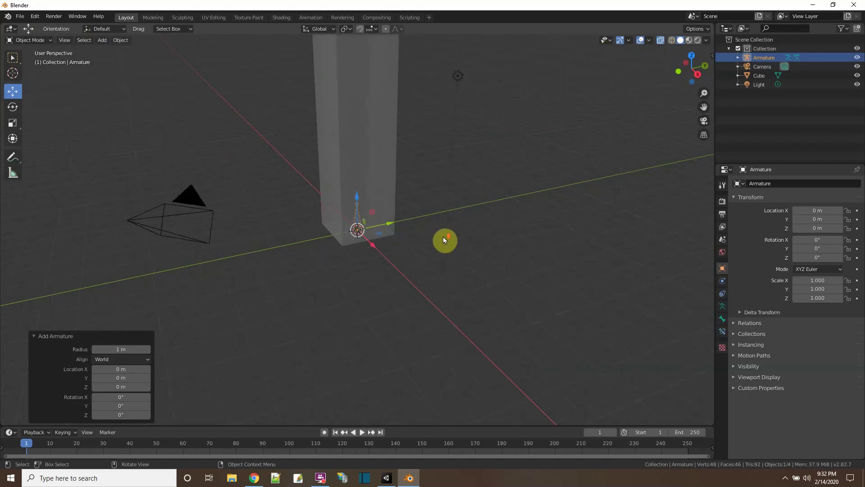
scroll(443, 237, up, 2)
scroll(357, 210, down, 2)
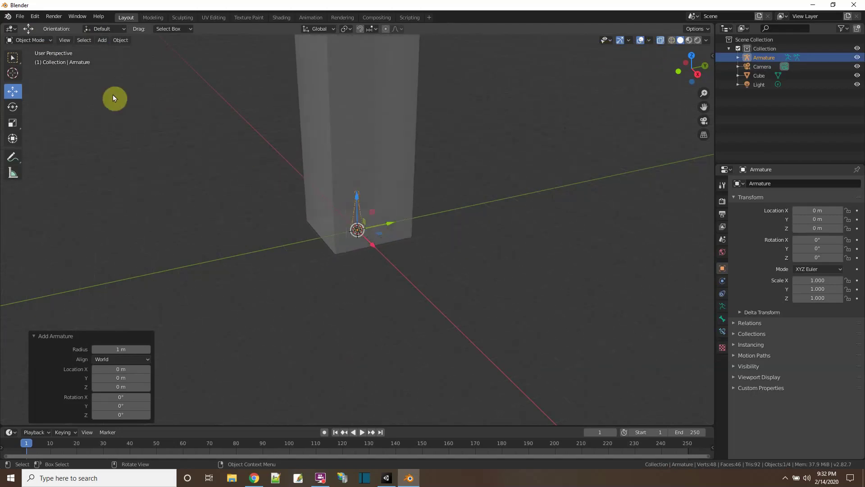
In armature Edit Mode, drag the bone tip up to the box's top.
click(42, 40)
click(29, 61)
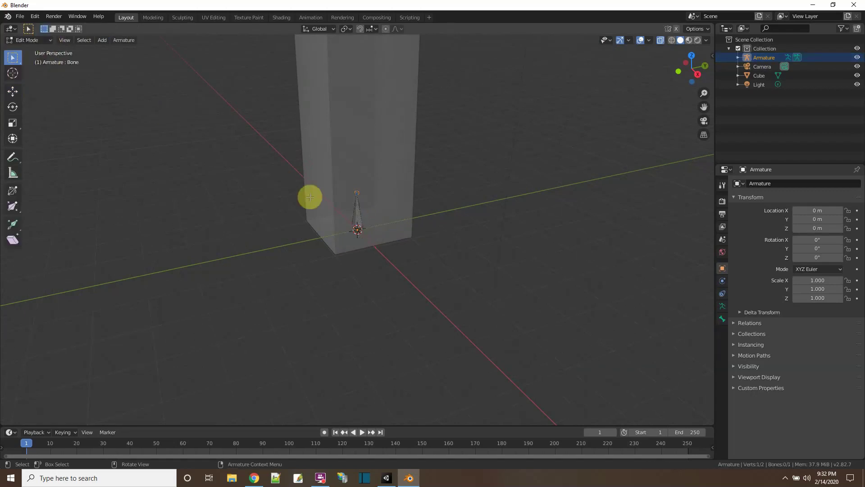
click(13, 91)
scroll(397, 244, down, 1)
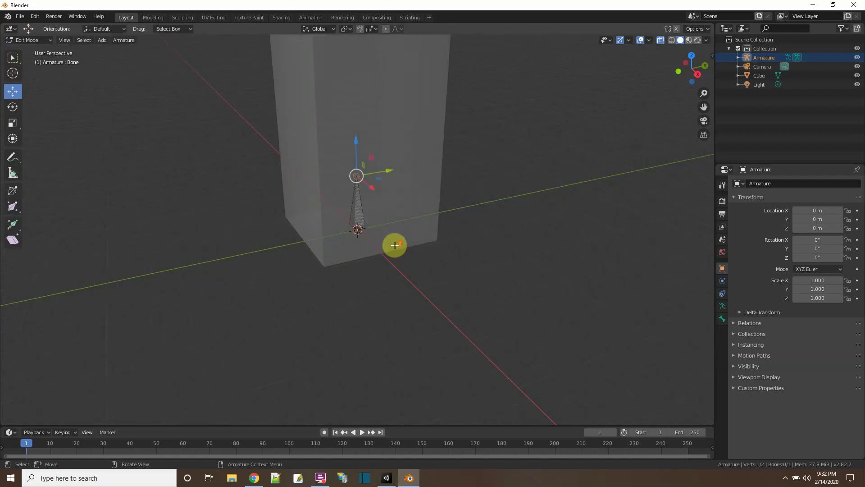
scroll(396, 244, down, 2)
scroll(396, 243, down, 1)
drag(355, 178, 350, 65)
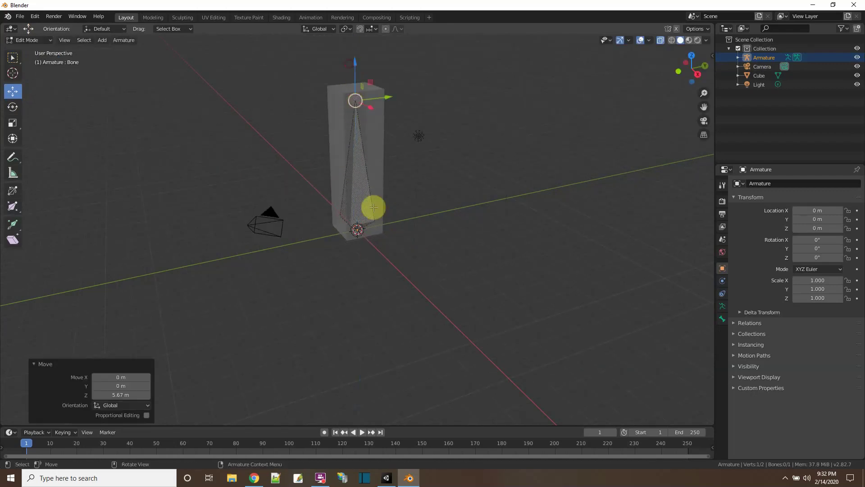
mouse_move(458, 268)
middle_down()
mouse_move(414, 238)
mouse_move(464, 270)
mouse_move(458, 275)
middle_up()
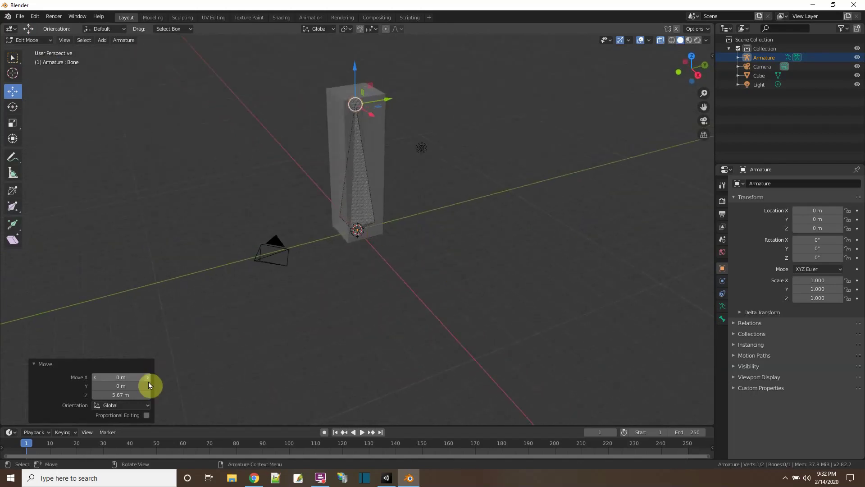
Subdivide the bone with 1 cut into two stacked bones, deselect, and return to Object Mode.
click(357, 174)
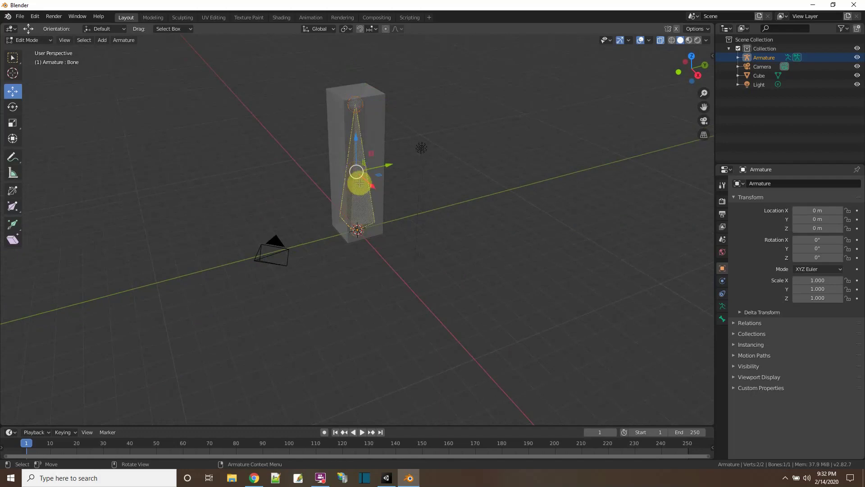
right_click(361, 198)
click(357, 203)
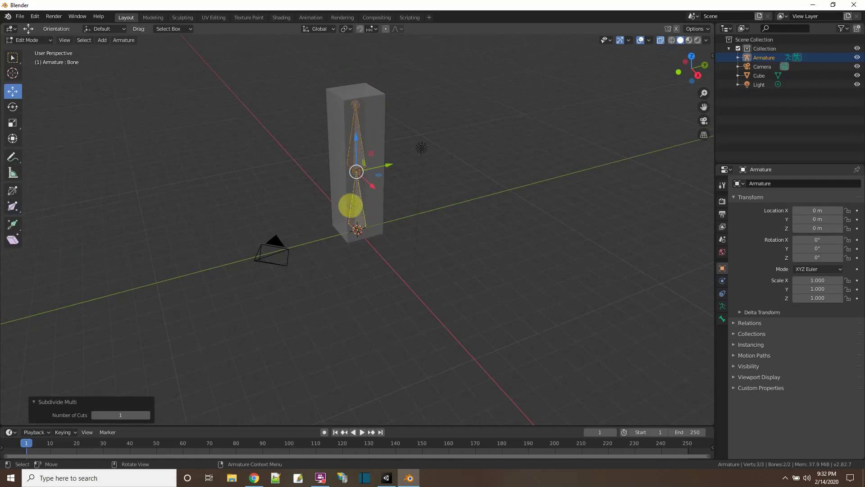
click(146, 414)
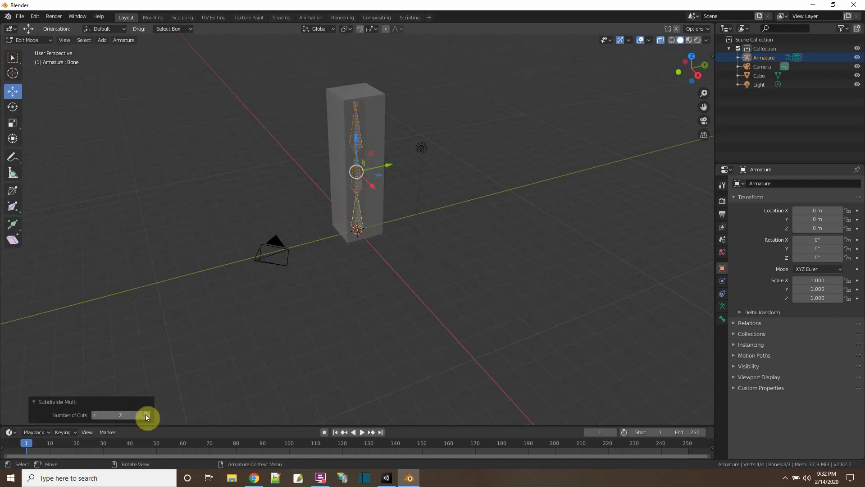
click(95, 415)
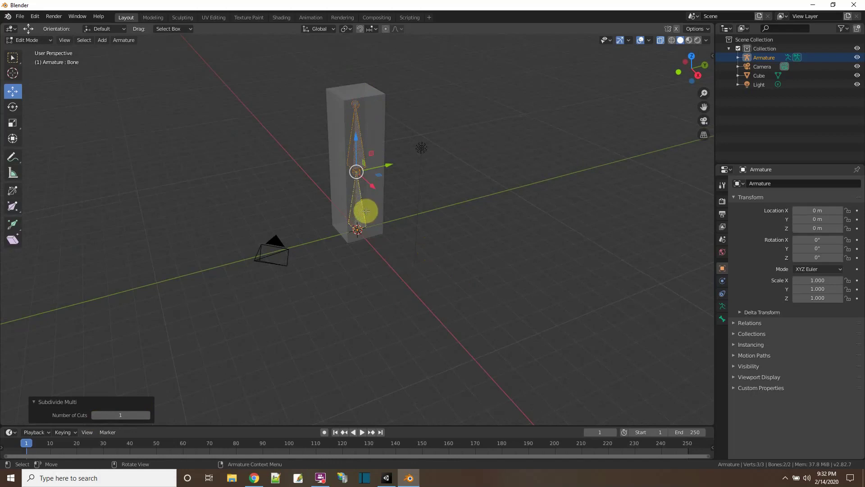
click(415, 134)
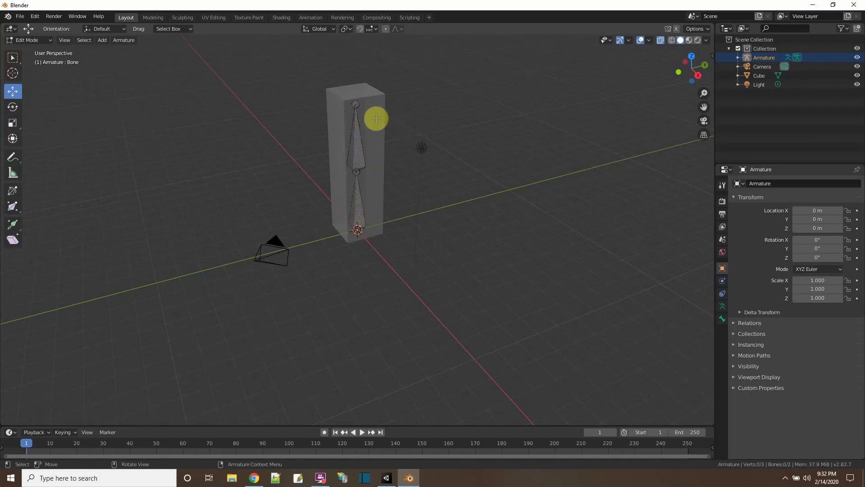
click(49, 41)
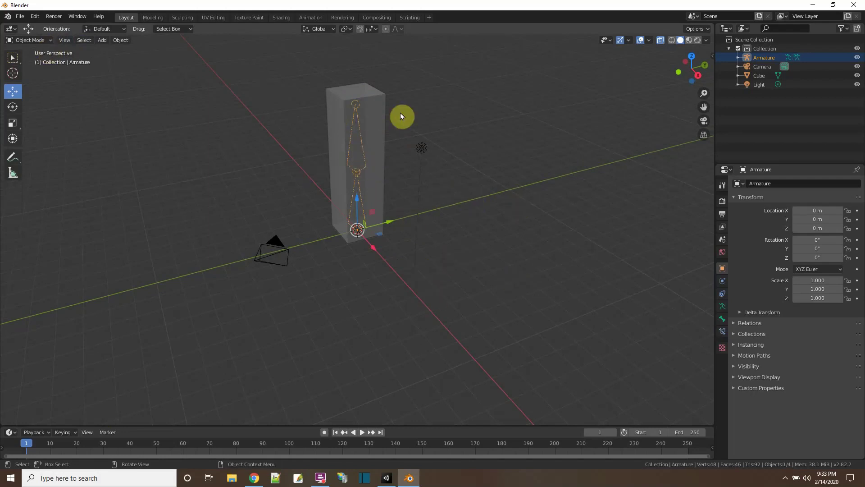
Select the box then the armature, parent With Automatic Weights, and expand Armature in the Outliner.
click(460, 130)
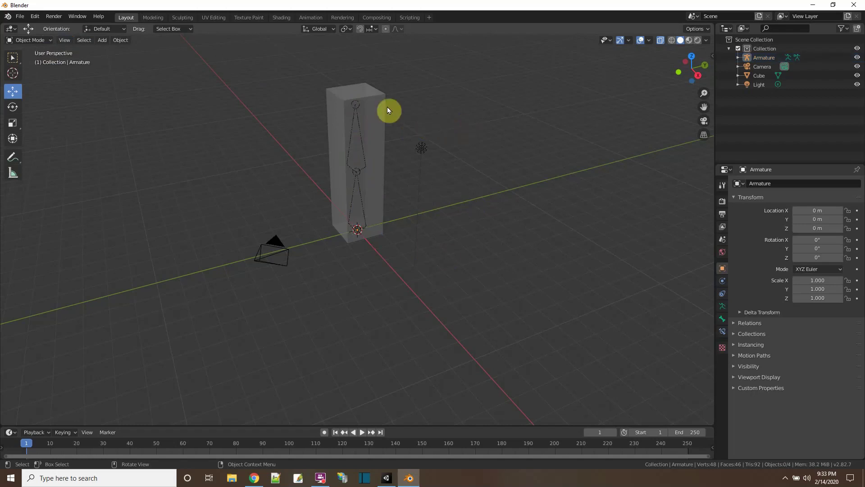
click(376, 97)
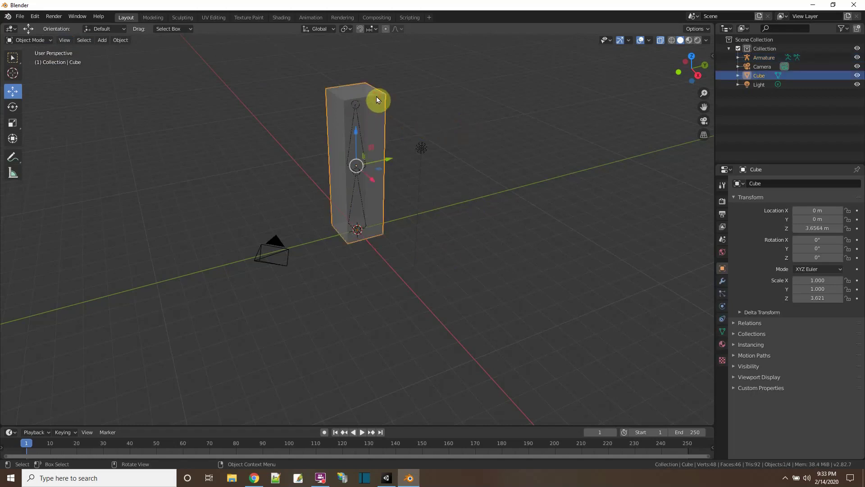
shift+click(356, 117)
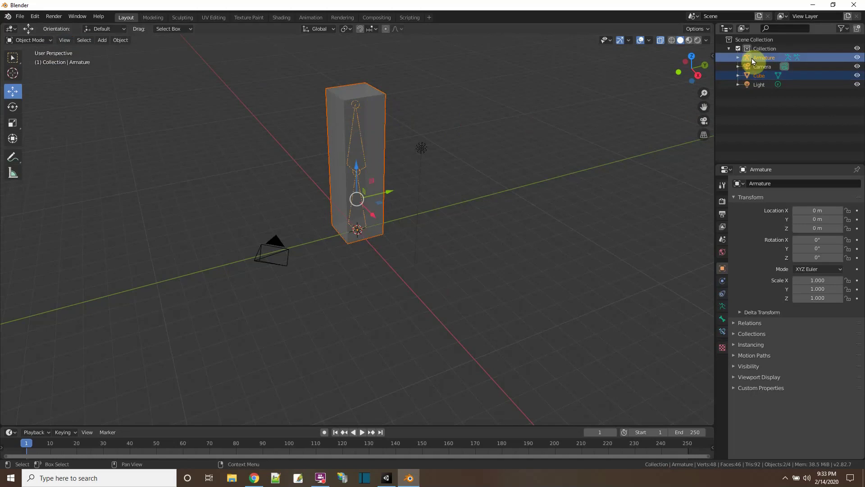
right_click(356, 137)
mouse_move(329, 134)
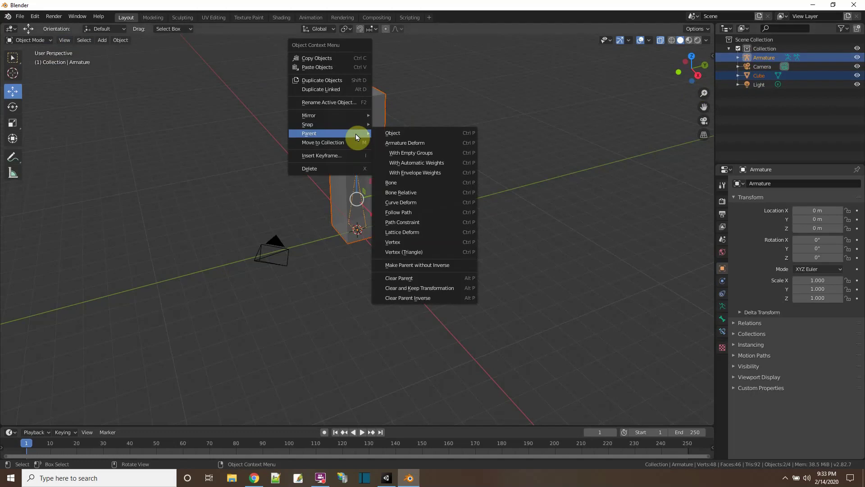
click(406, 162)
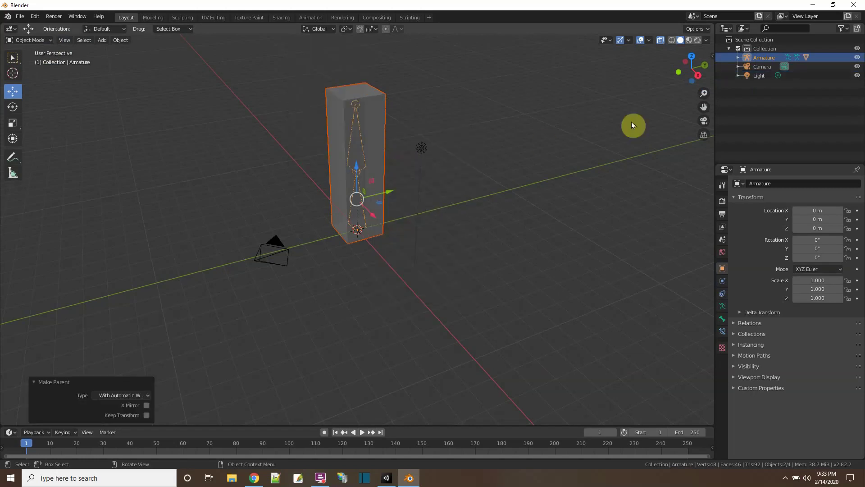
click(738, 57)
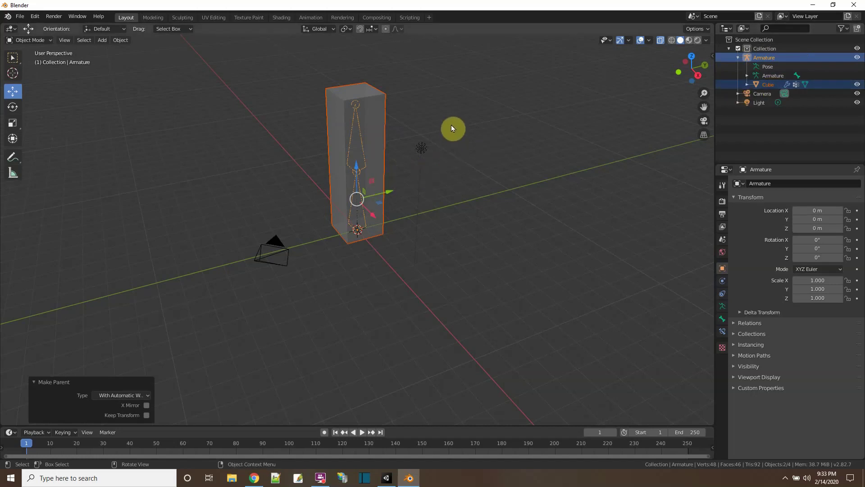
Switch the armature to Pose Mode and select the upper bone Bone.001.
click(437, 133)
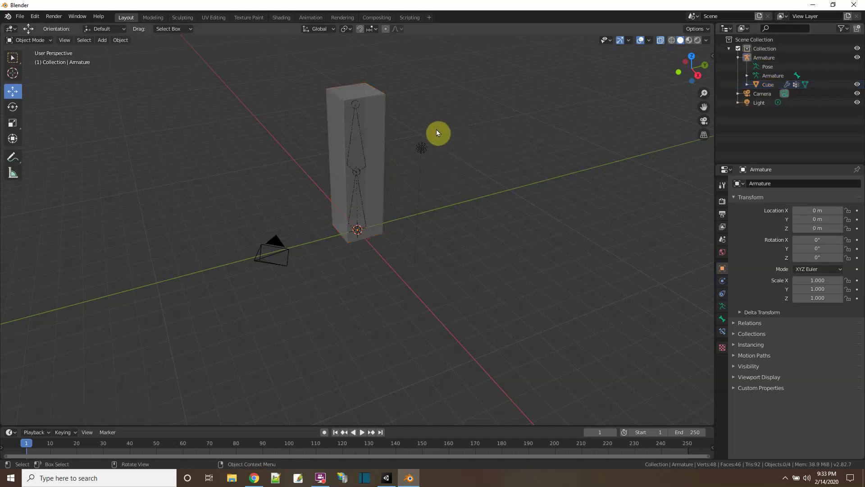
click(49, 42)
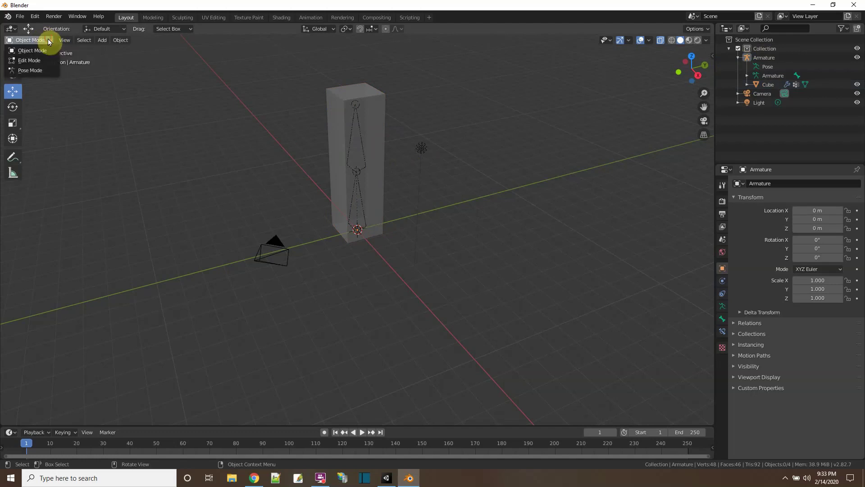
click(39, 72)
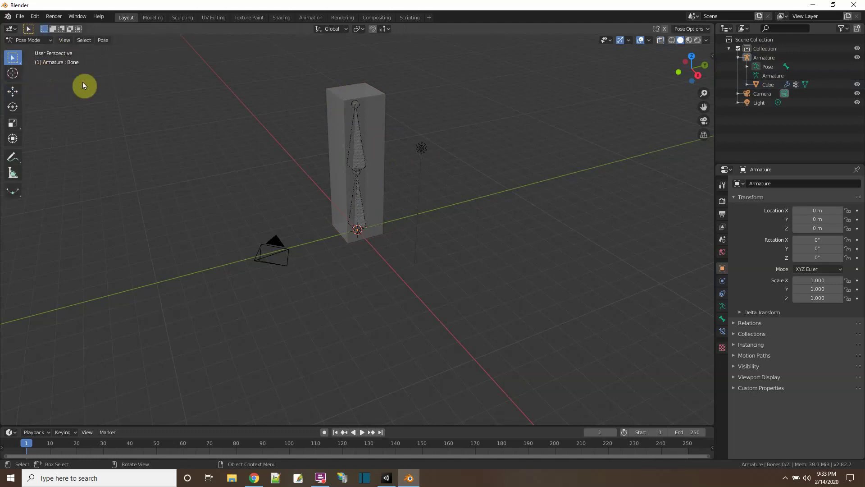
click(353, 159)
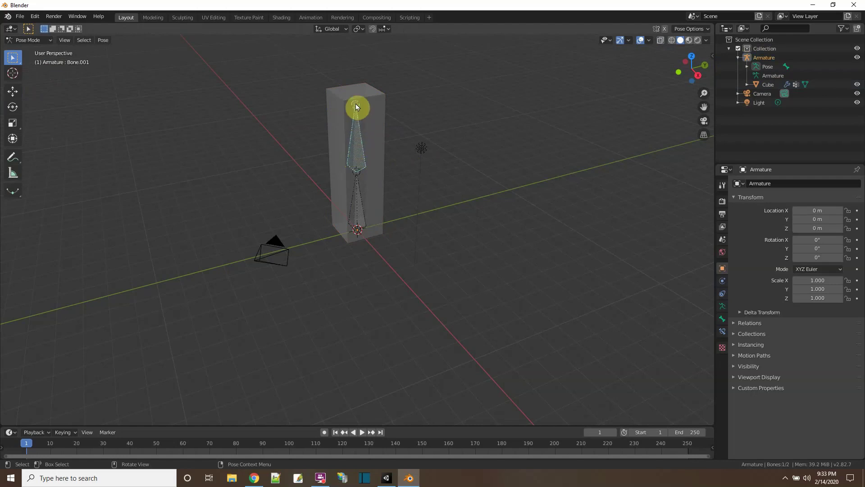
drag(350, 109, 362, 104)
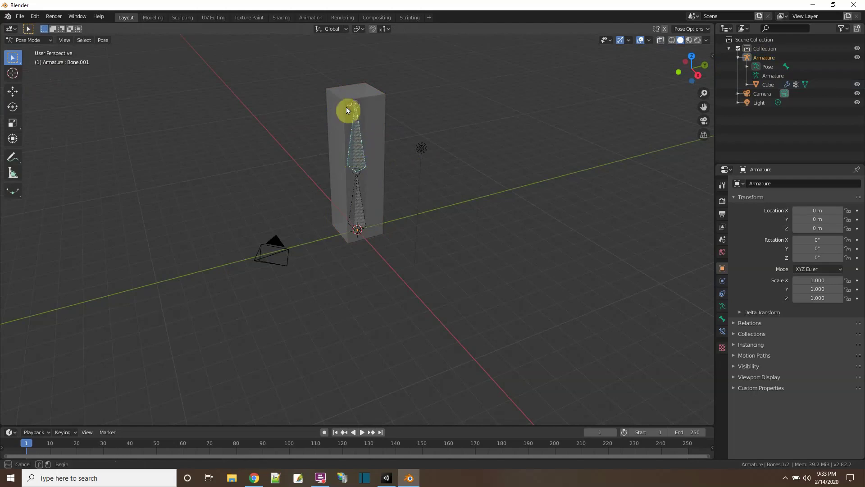
Rotate Bone.001 around Y to bend the box, then undo and reselect the Armature.
click(12, 90)
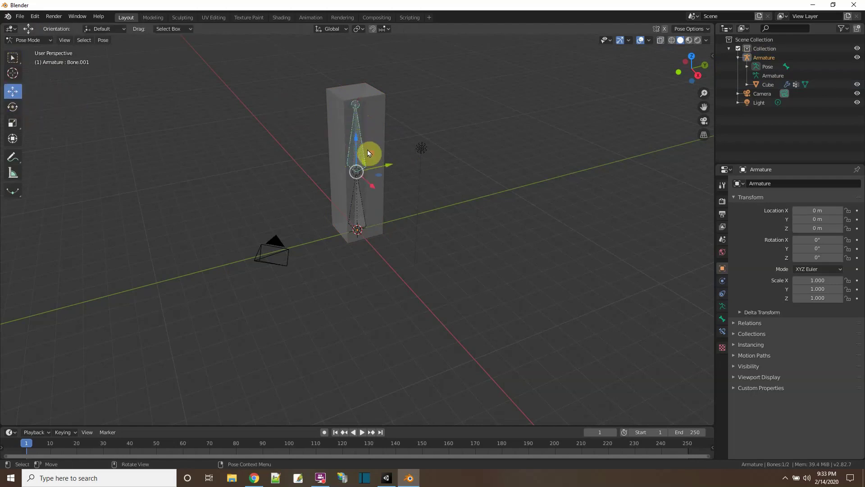
key(r)
key(y)
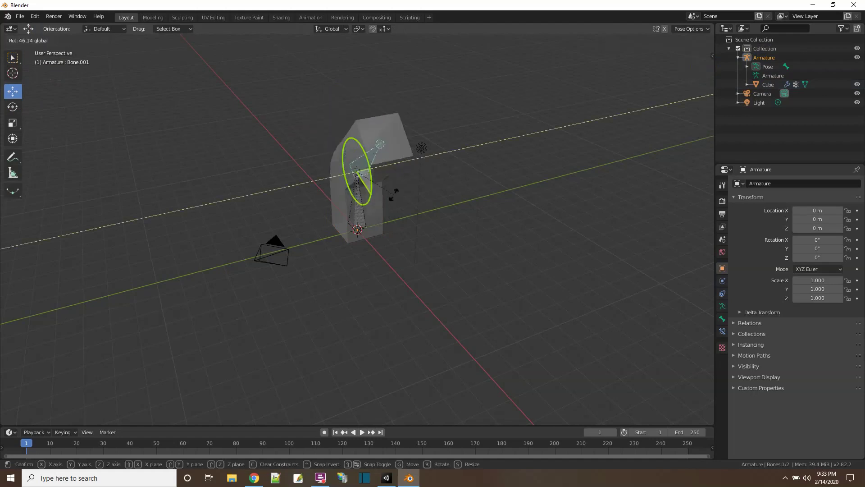
right_click(421, 126)
click(422, 126)
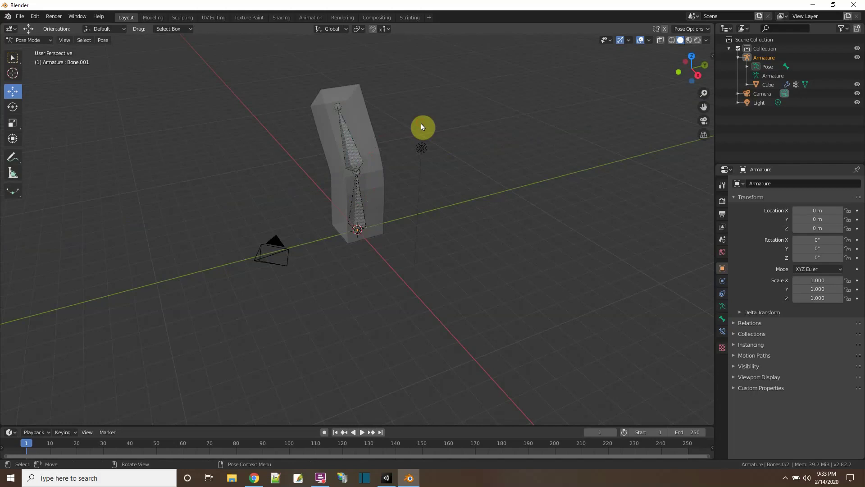
key(ctrl+z)
key(ctrl+z)
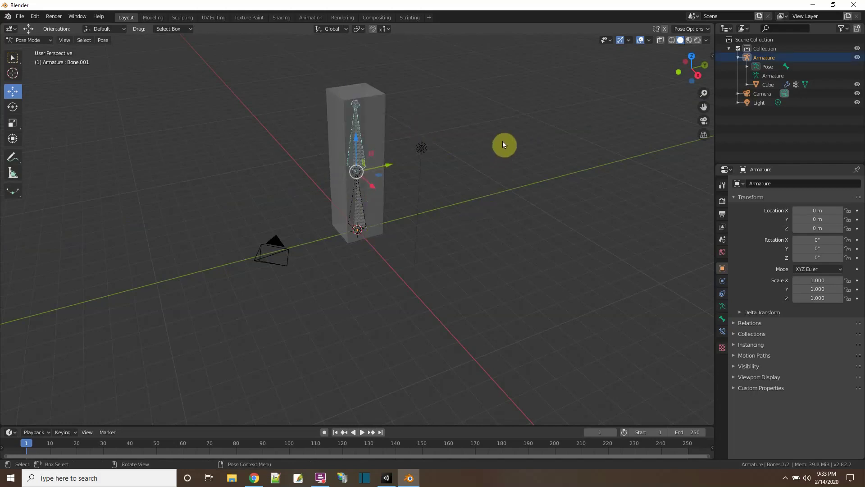
click(763, 58)
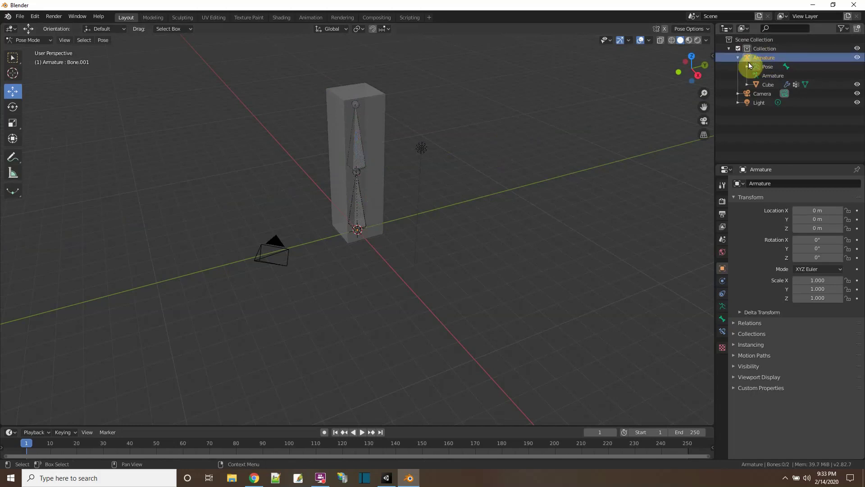
Switch back to Object Mode, select the Cube mesh, and open the File menu.
click(48, 40)
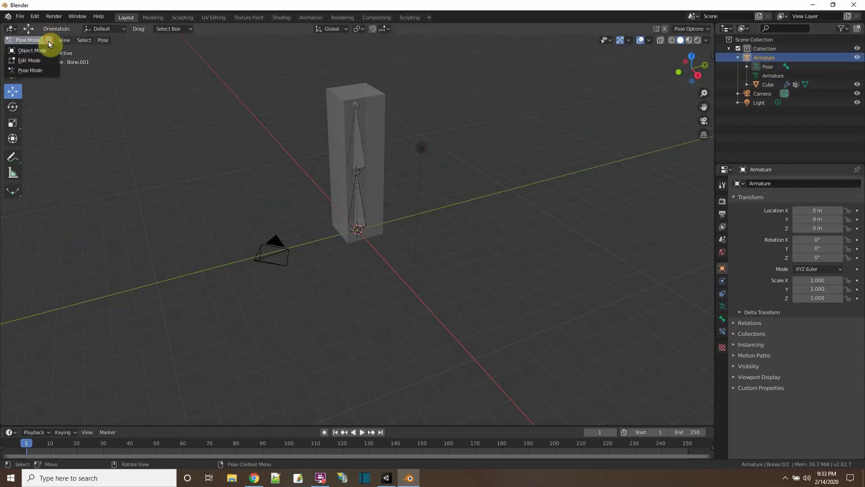
click(43, 52)
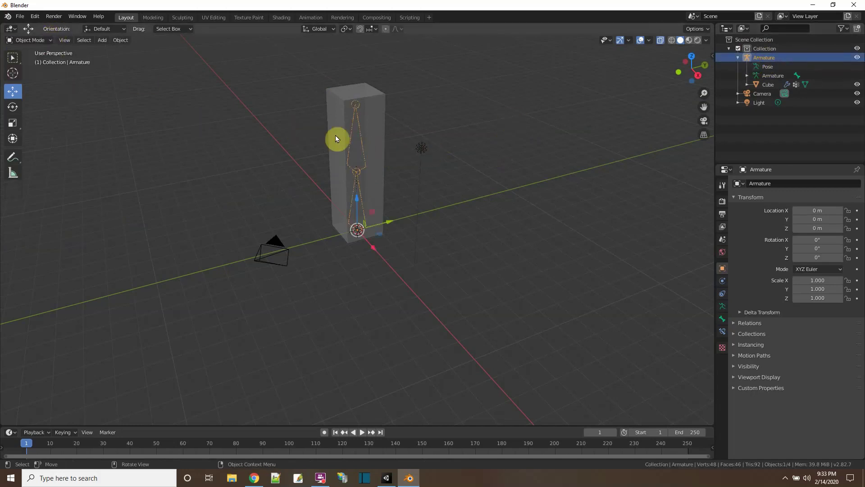
click(359, 149)
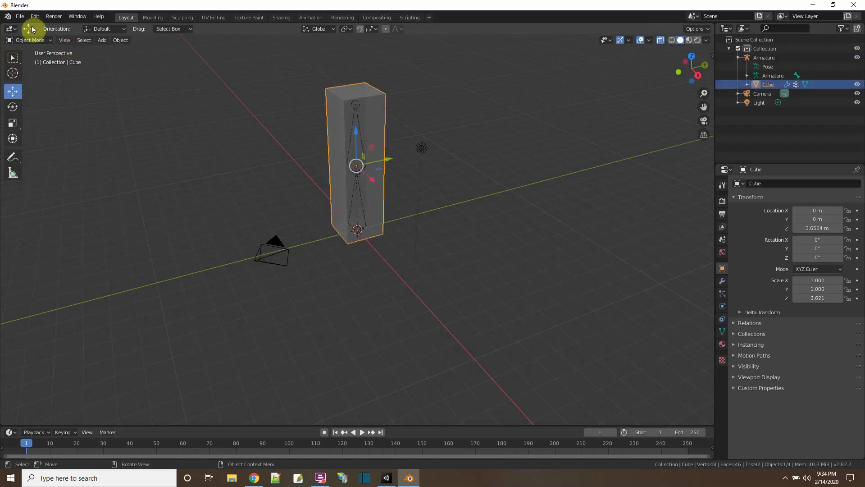
click(19, 17)
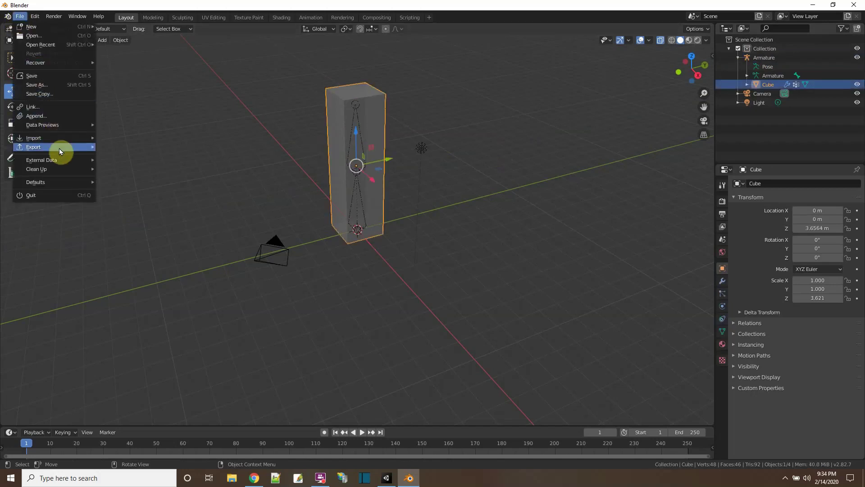
mouse_move(33, 146)
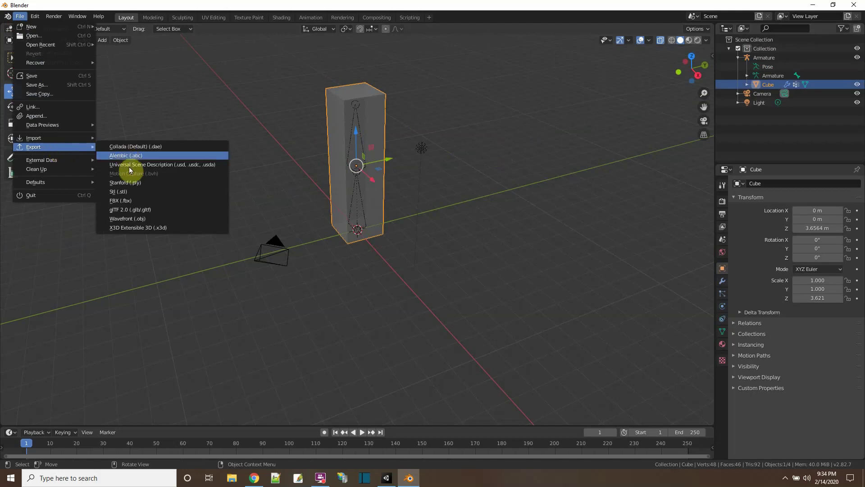
Export FBX to C:\Blender with Armature and Mesh object types and Apply Transform on.
click(130, 200)
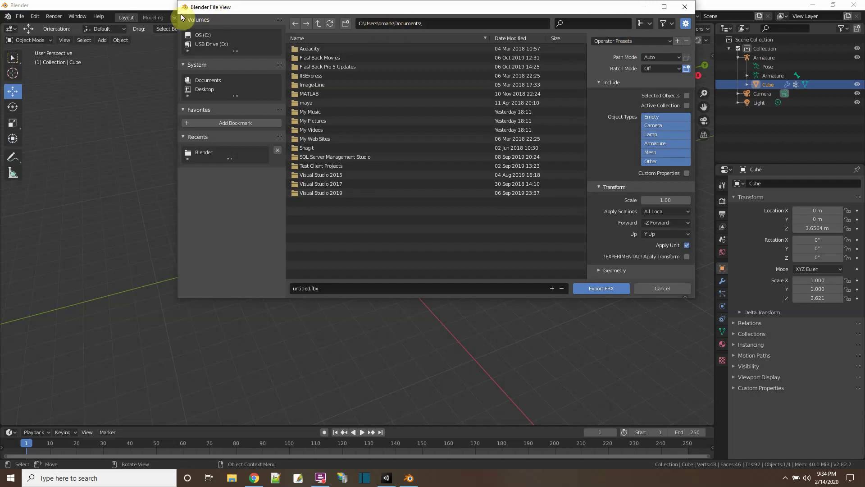
click(212, 35)
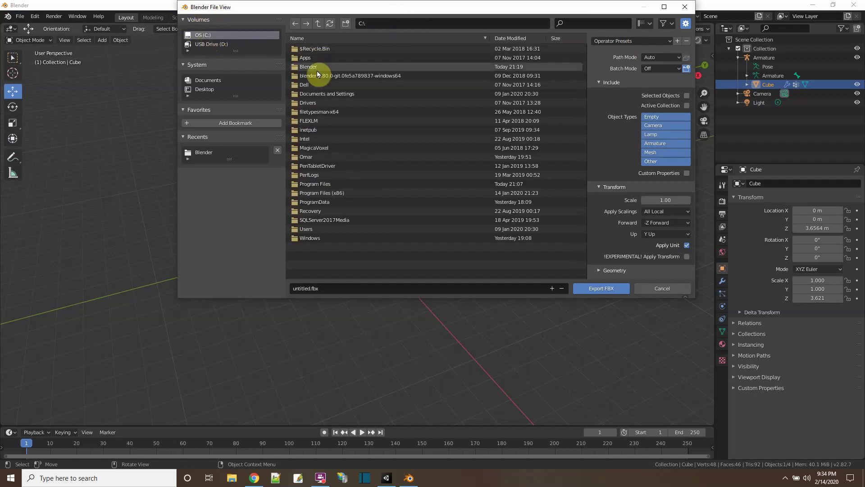
click(316, 68)
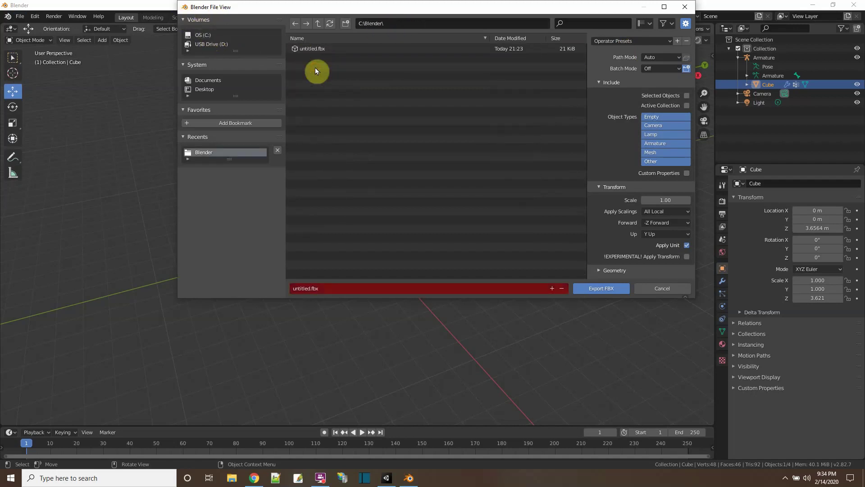
click(664, 142)
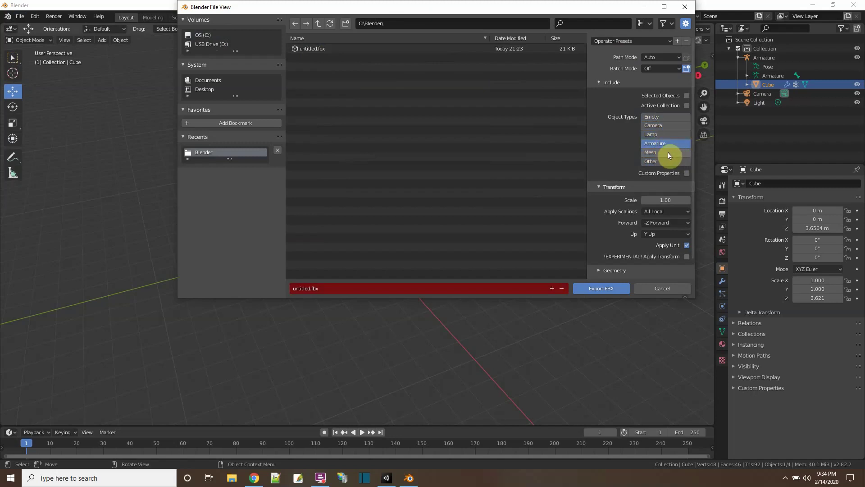
shift+click(667, 153)
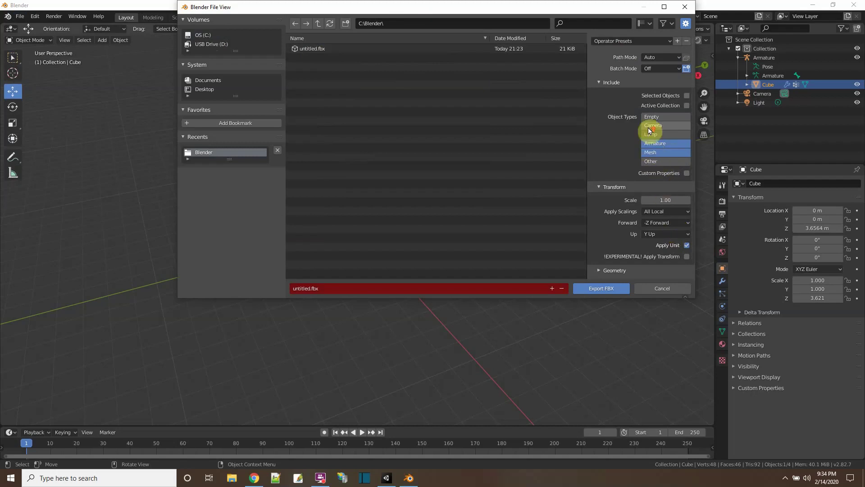
scroll(639, 170, down, 1)
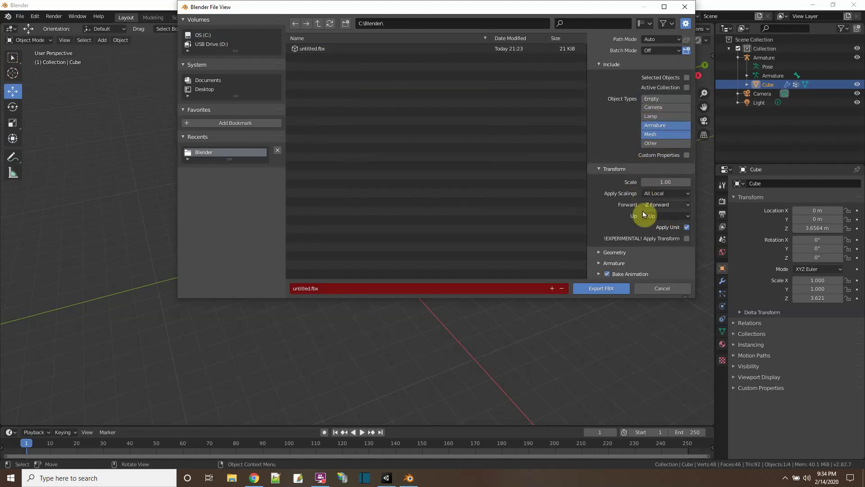
click(685, 238)
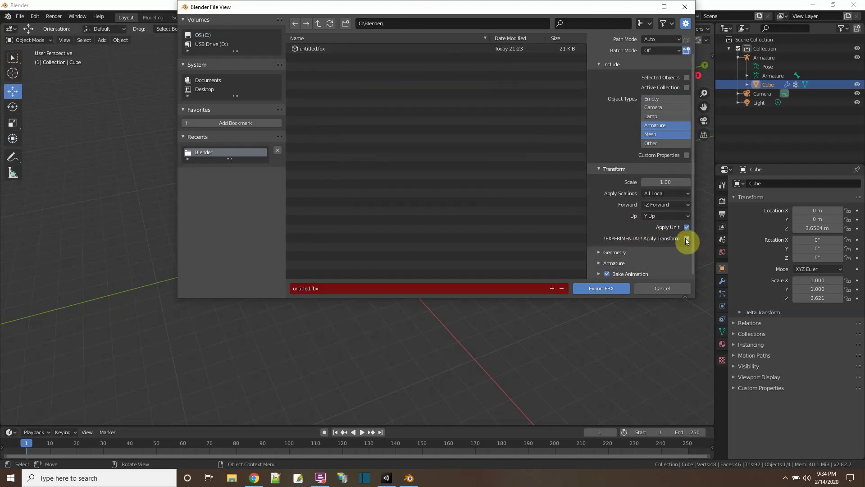
Disable Add Leaf Bones, and turn off NLA Strips and Force Start/End Keying.
click(598, 252)
scroll(599, 251, down, 3)
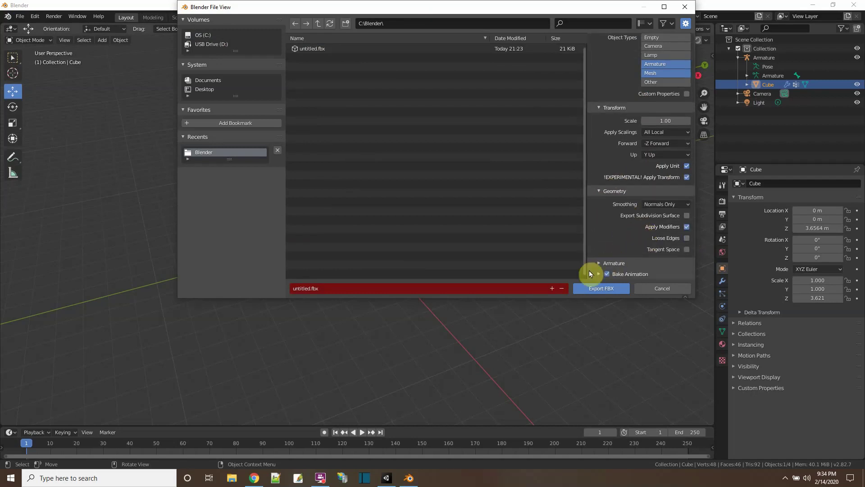
click(598, 262)
scroll(637, 212, down, 3)
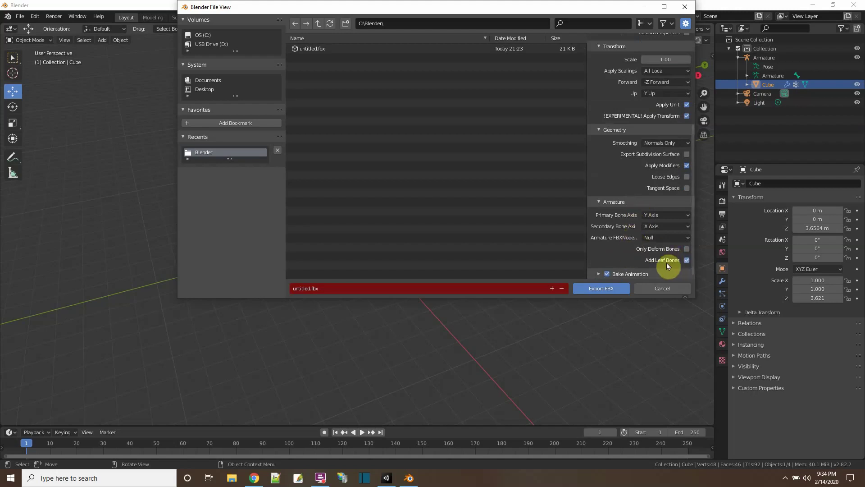
click(687, 261)
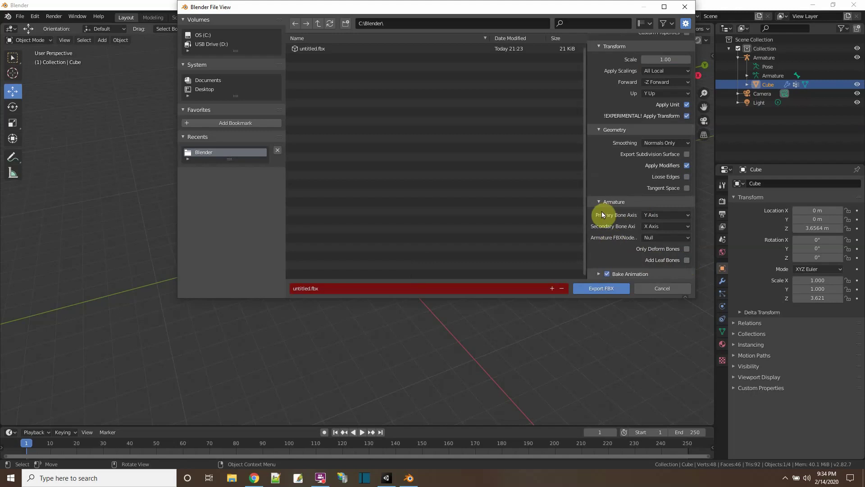
click(598, 274)
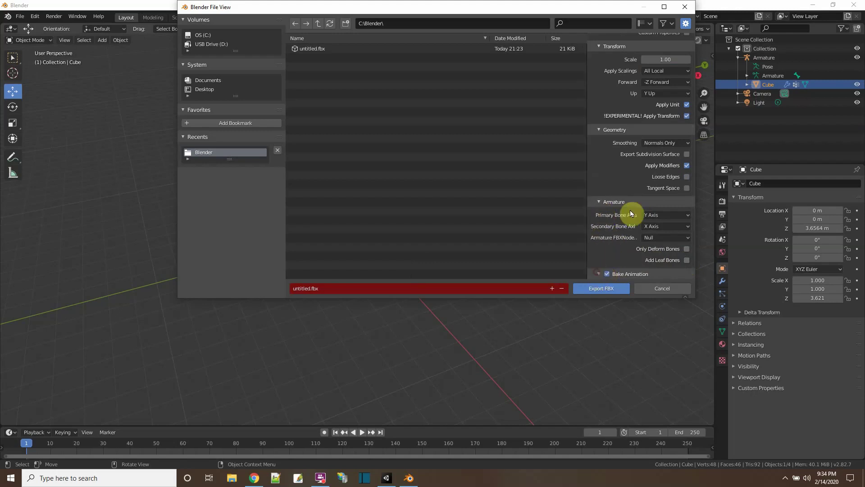
scroll(622, 215, down, 2)
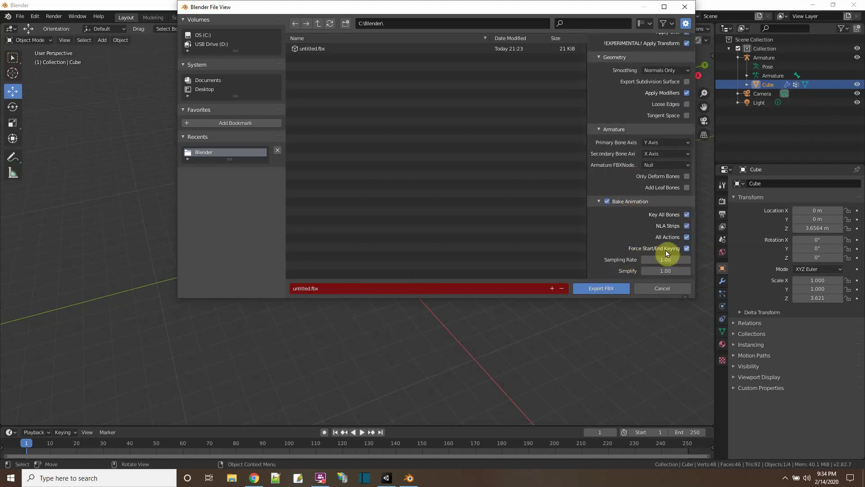
click(686, 227)
click(687, 249)
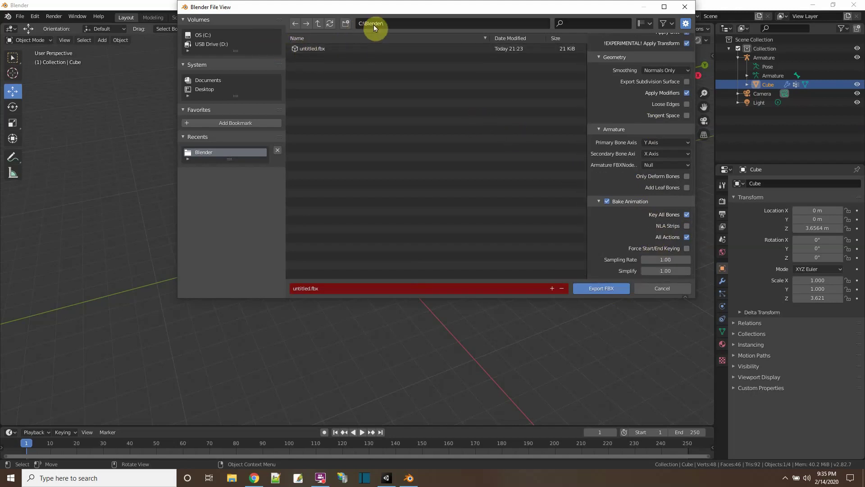
Export untitled.fbx, then open the C:\Blender folder from the desktop shortcut.
click(595, 289)
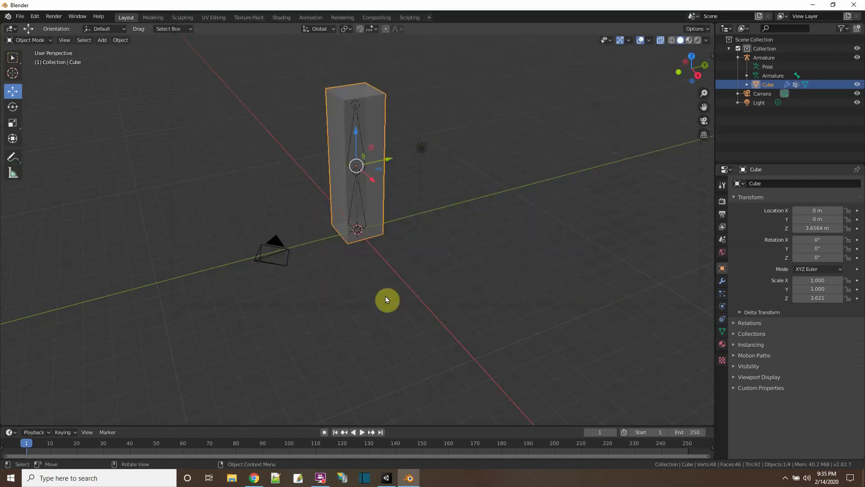
click(811, 6)
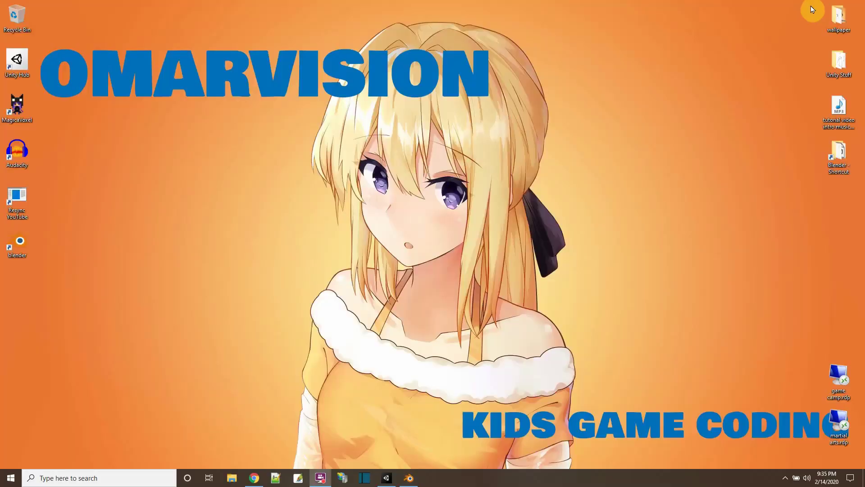
double_click(842, 151)
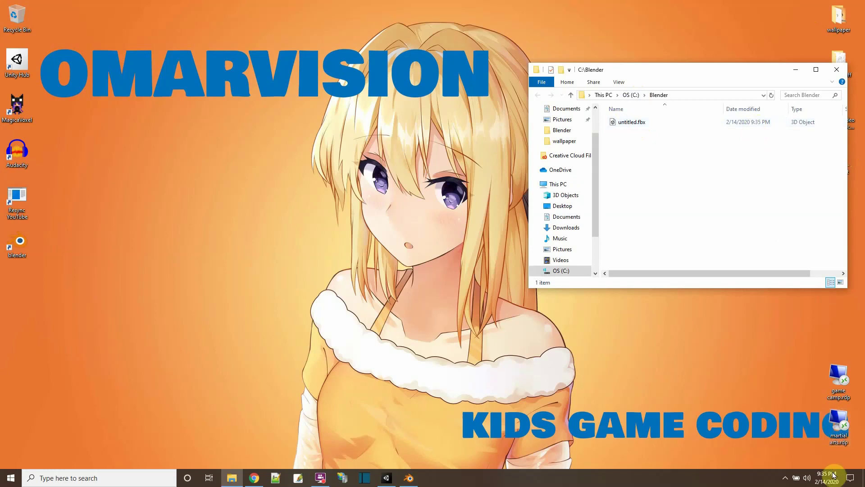
Delete the old untitled object from the Unity Hierarchy.
click(386, 478)
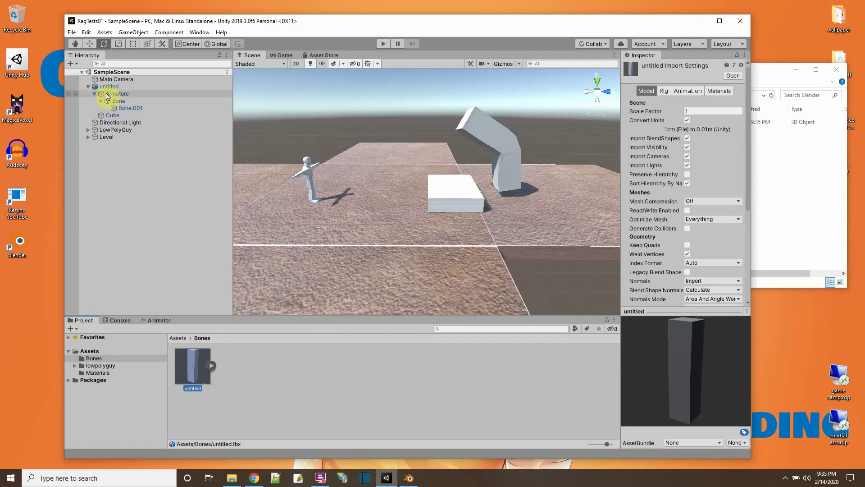
click(99, 87)
right_click(98, 87)
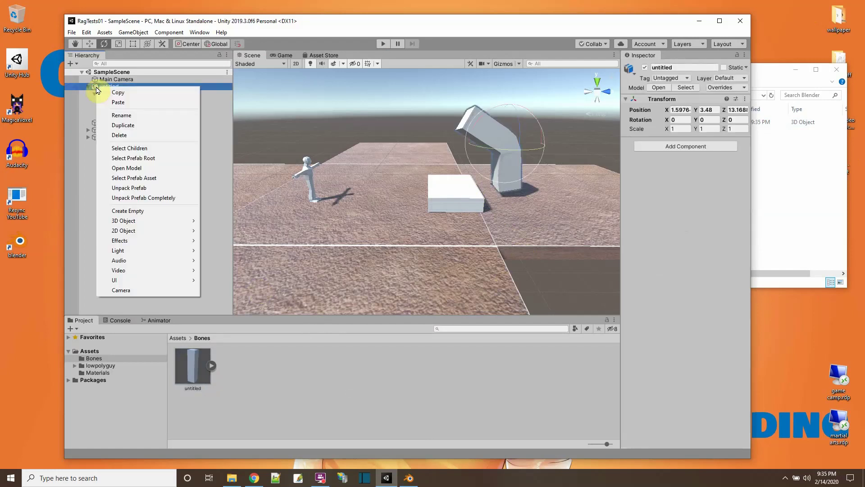
click(122, 135)
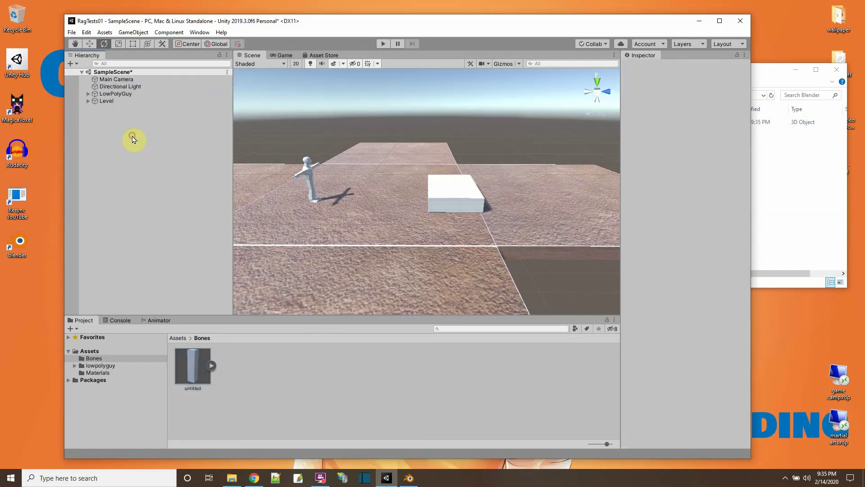
Delete the old untitled model asset from the Bones folder, confirming the prompt.
click(188, 374)
key(Delete)
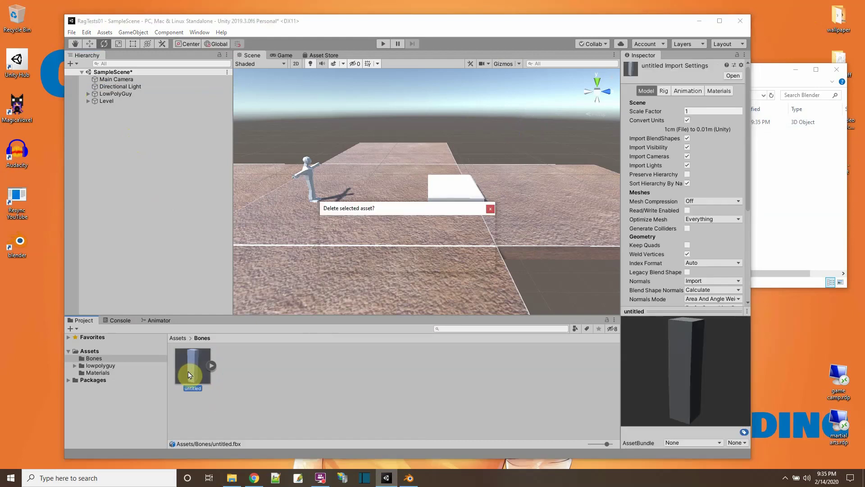
click(435, 261)
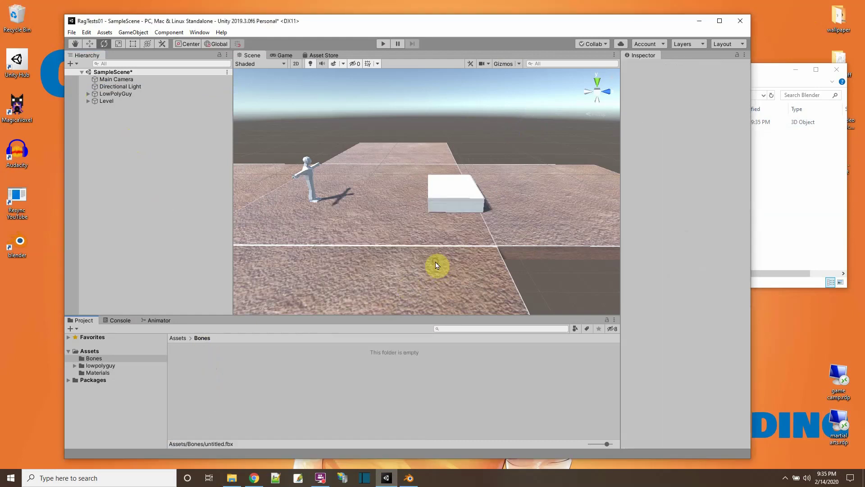
click(772, 72)
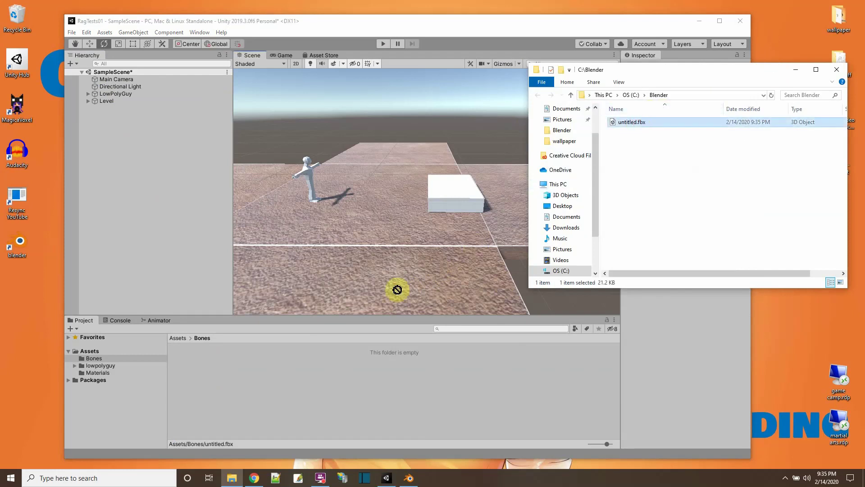
Drag untitled.fbx into Bones, place the model in the Scene, and expand the asset.
drag(636, 128, 264, 381)
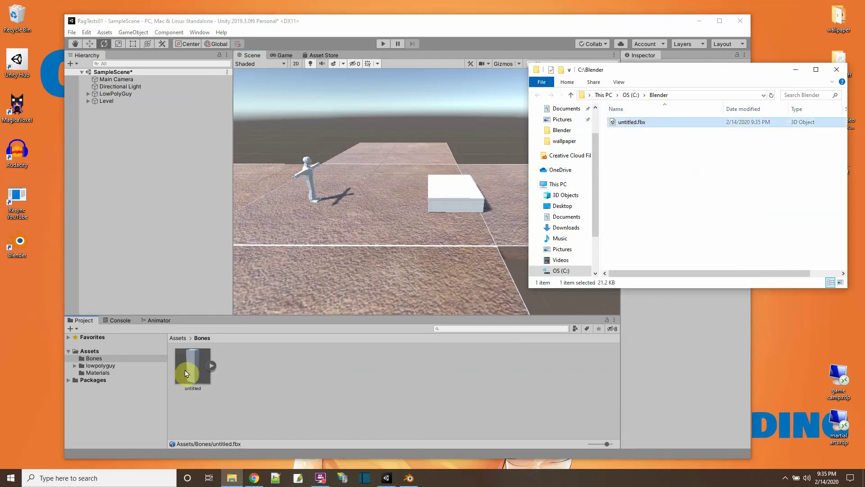
click(520, 26)
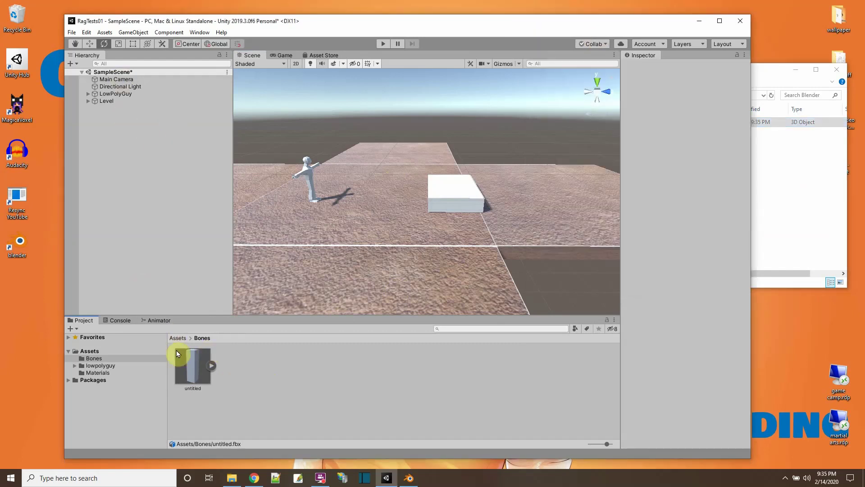
mouse_move(179, 355)
mouse_down()
mouse_move(503, 223)
mouse_move(512, 209)
mouse_up()
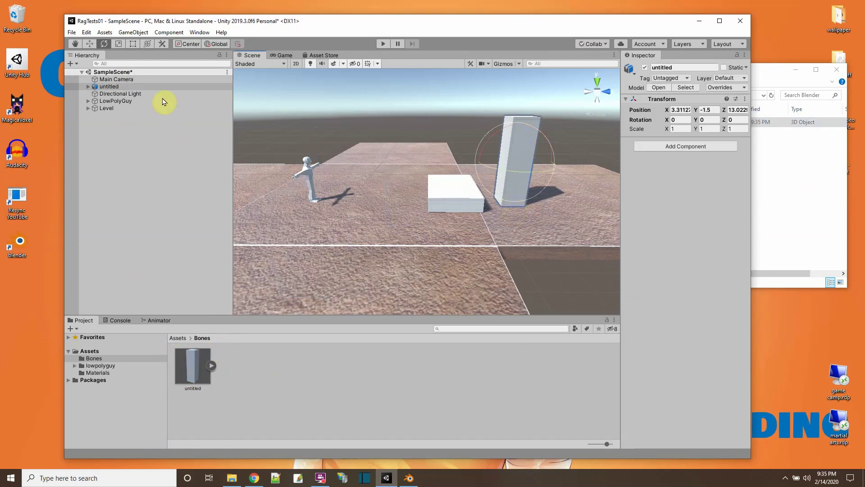
click(211, 365)
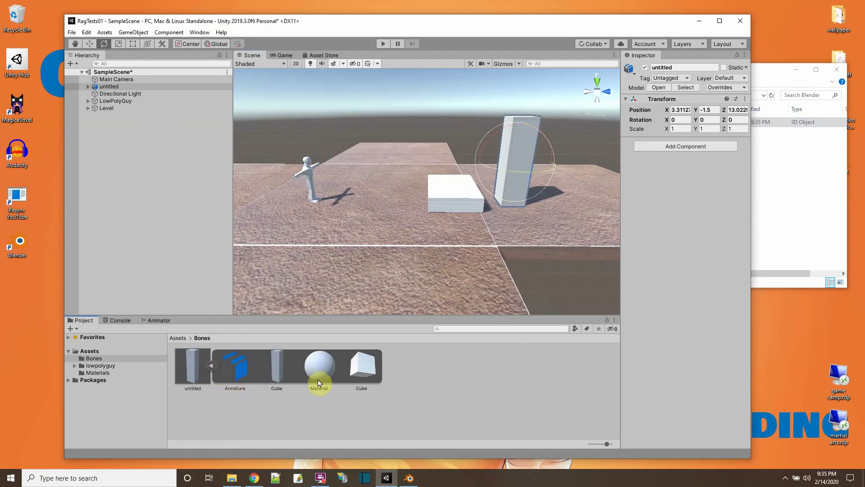
Expand untitled > Armature > Bone and rotate Bone.001 to bend the box sideways.
click(89, 90)
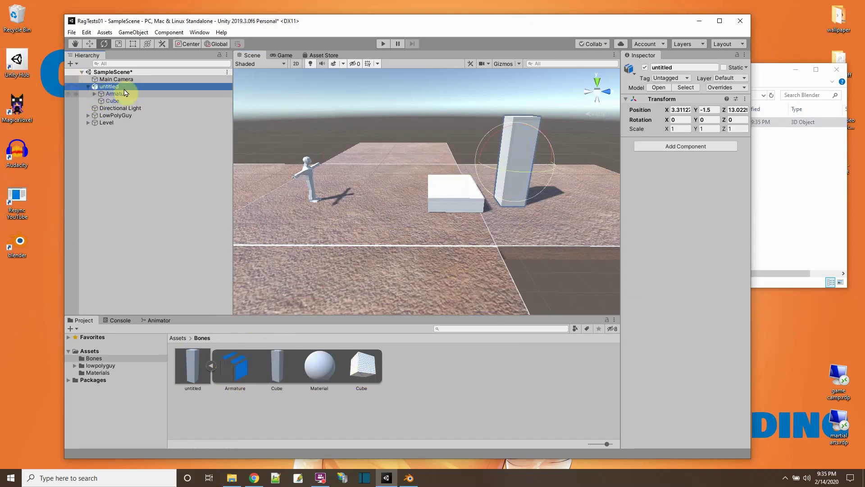
click(95, 95)
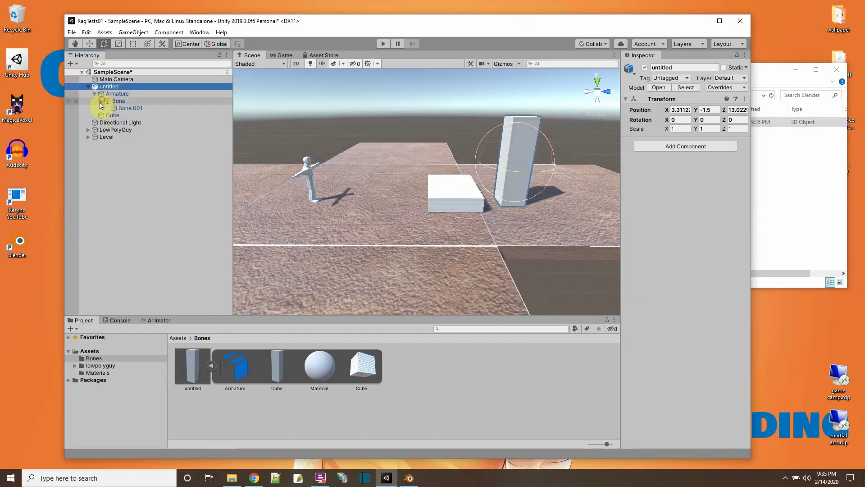
click(101, 100)
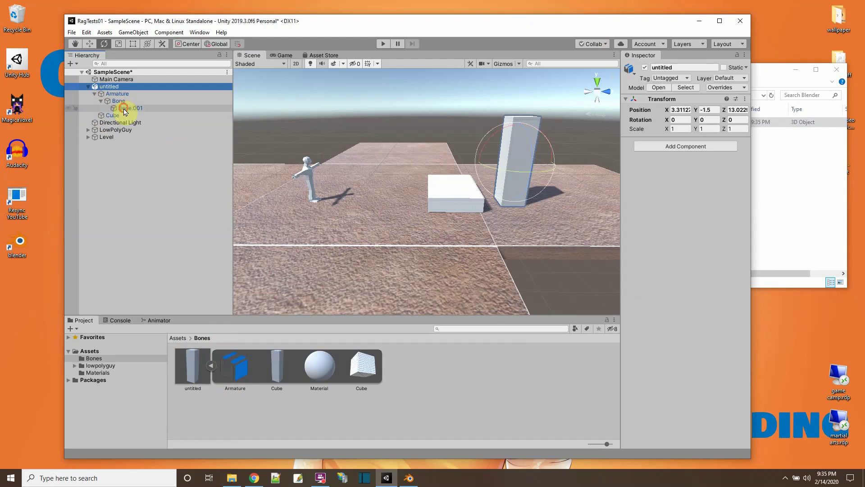
click(125, 110)
click(120, 102)
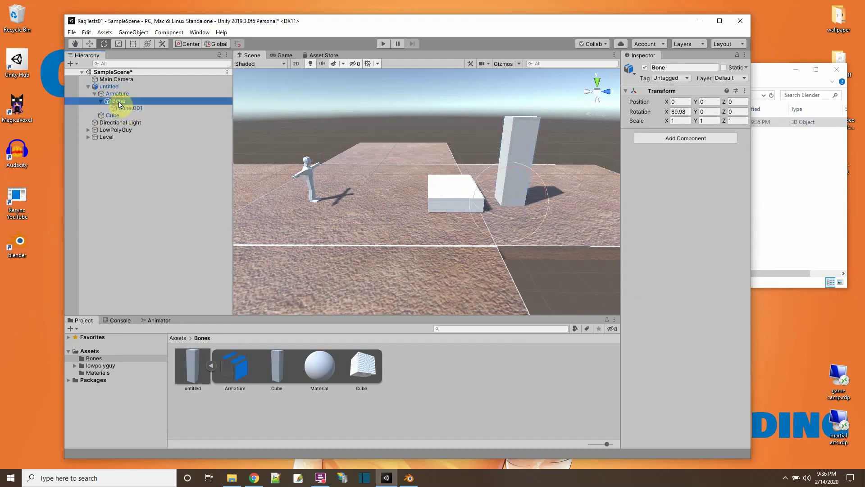
click(126, 108)
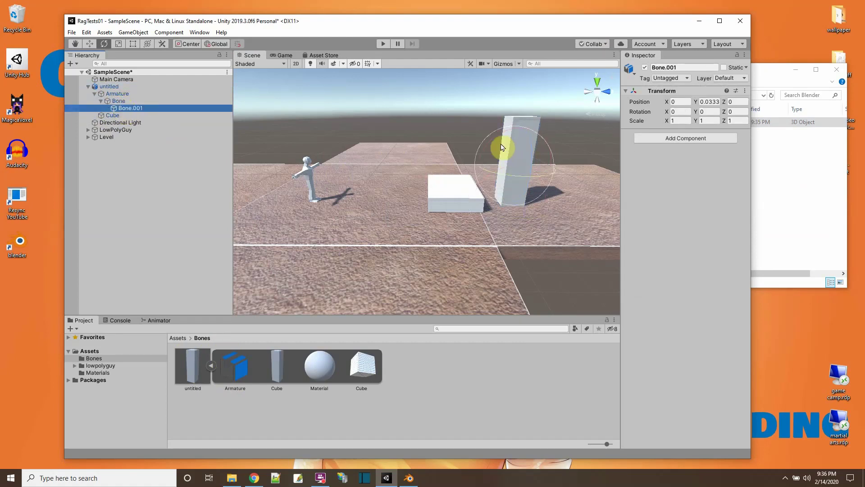
mouse_move(501, 146)
mouse_down()
mouse_move(520, 132)
mouse_move(531, 146)
mouse_up()
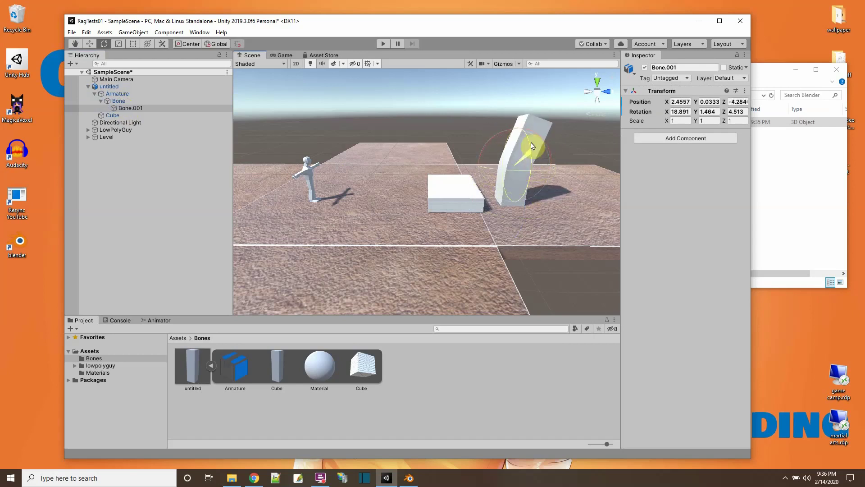
drag(532, 146, 537, 150)
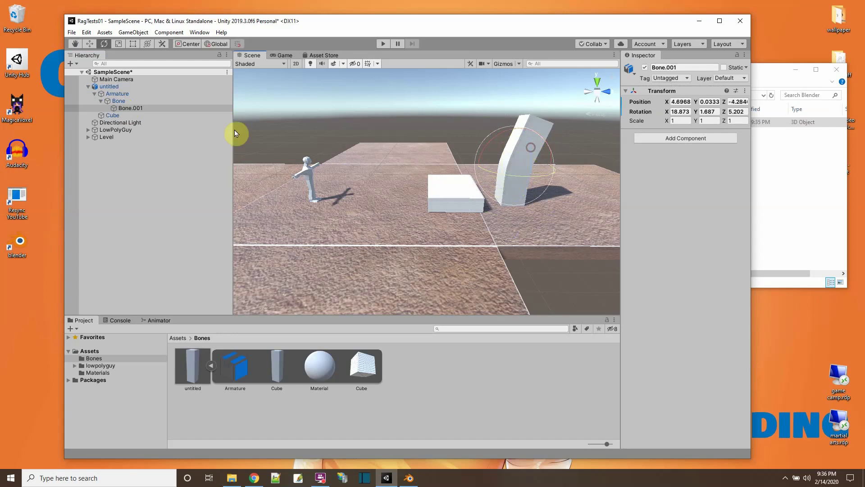